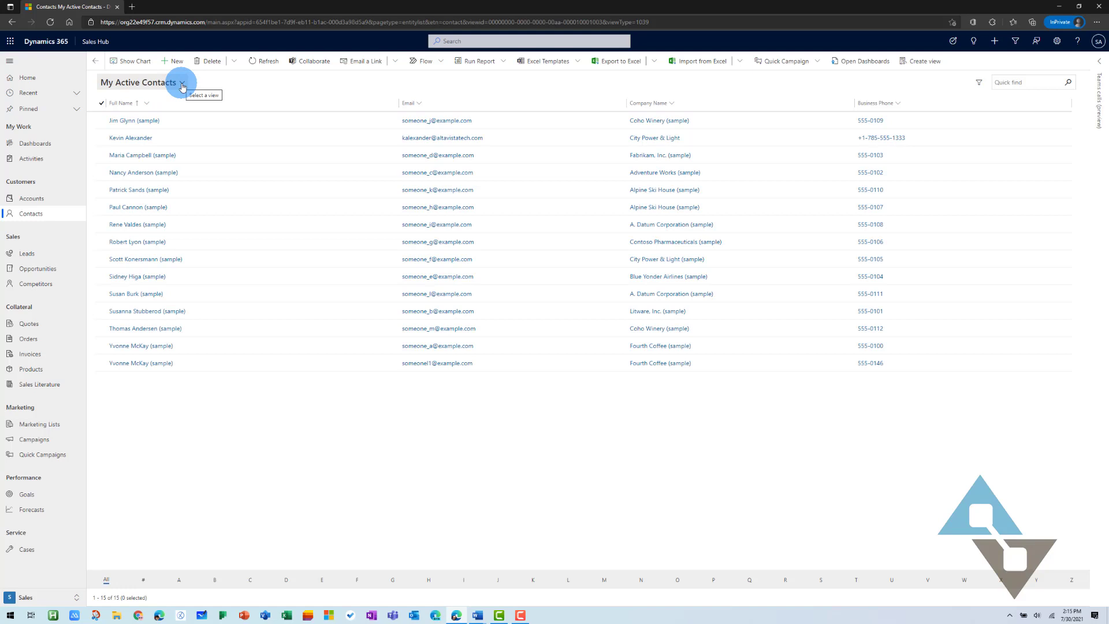
# Switch the contacts list from My Active Contacts to the Active Contacts system view, showing 231 contacts
pyautogui.click(182, 85)
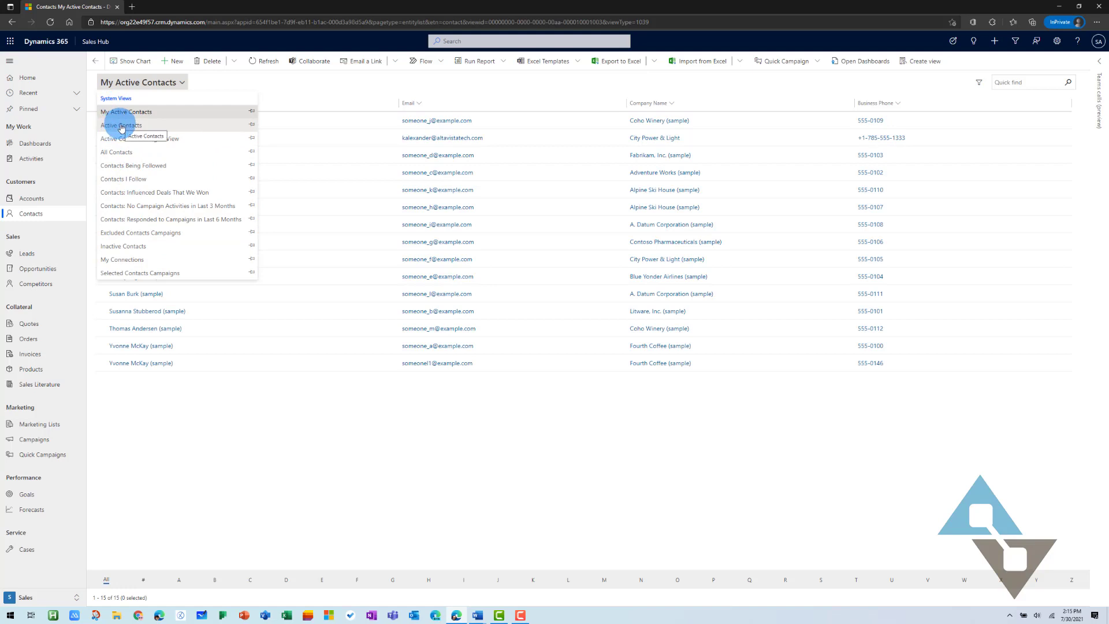
pyautogui.click(121, 126)
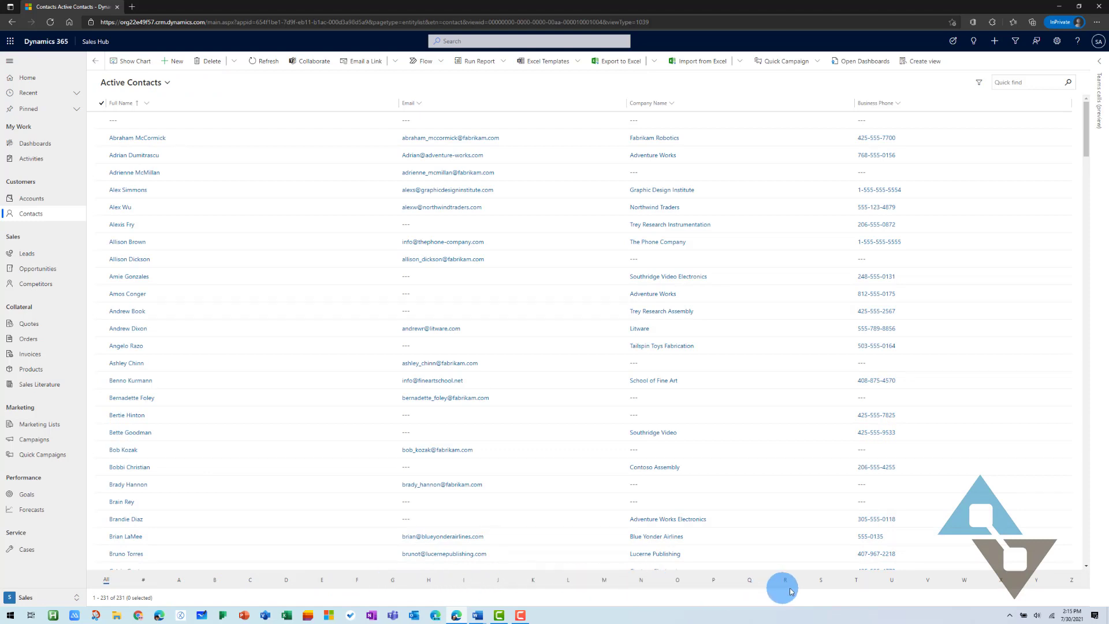
pyautogui.click(822, 580)
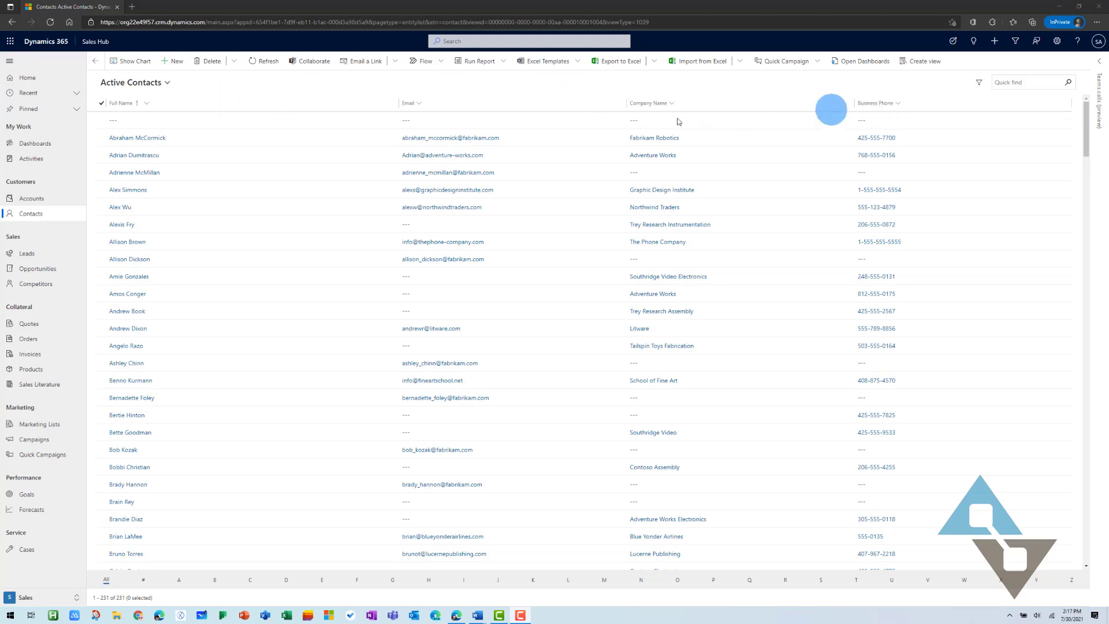
pyautogui.click(146, 107)
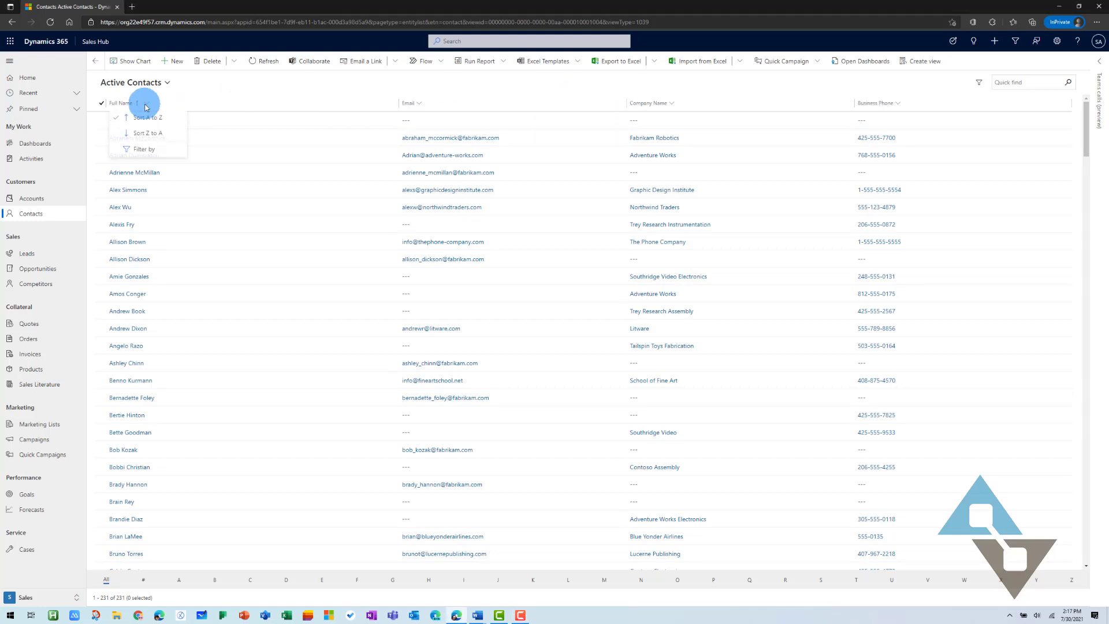
pyautogui.click(160, 151)
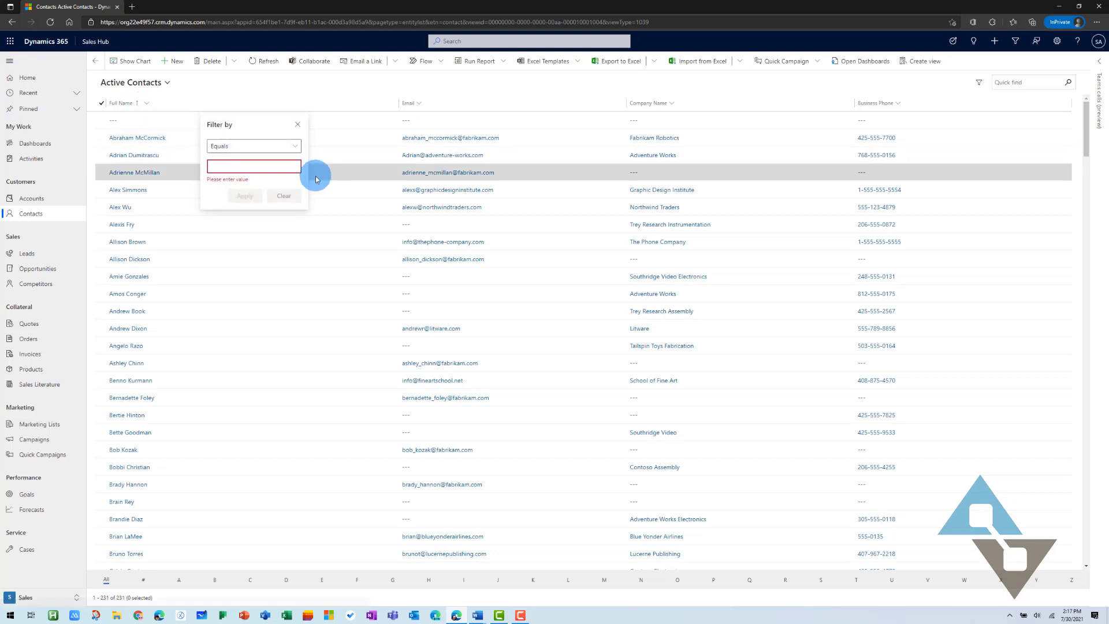
pyautogui.write('Susan Burk')
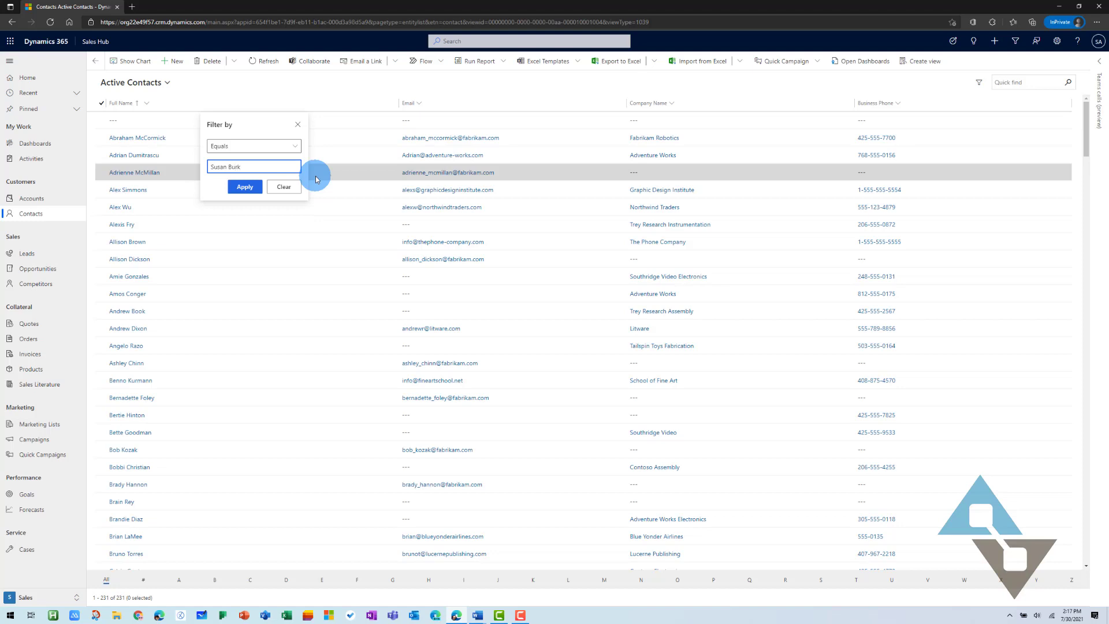
pyautogui.click(245, 186)
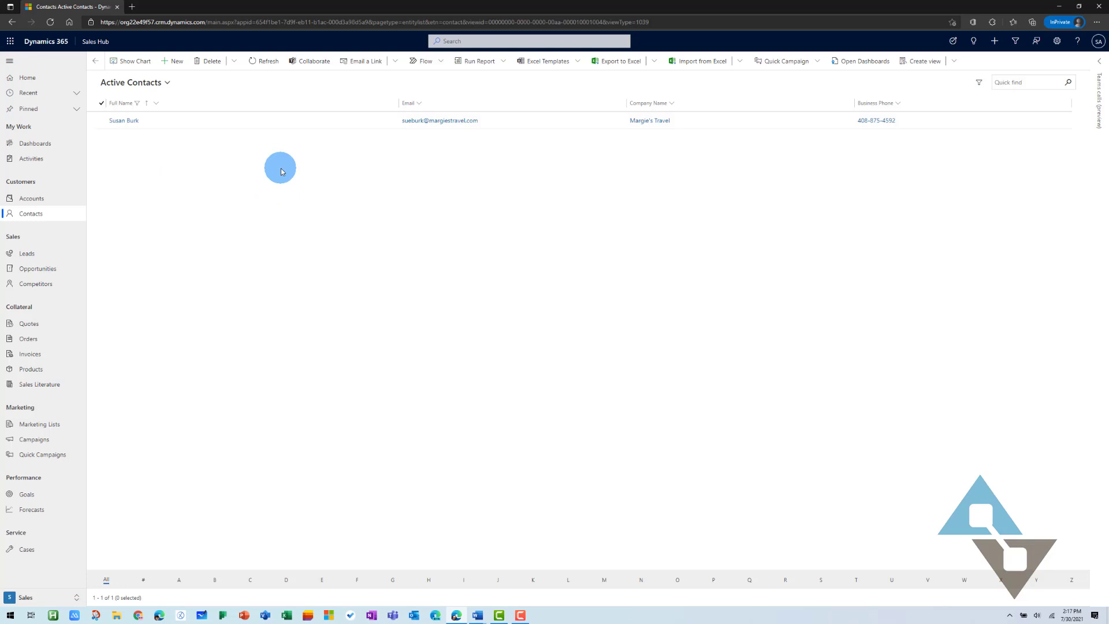
pyautogui.click(156, 108)
pyautogui.click(150, 170)
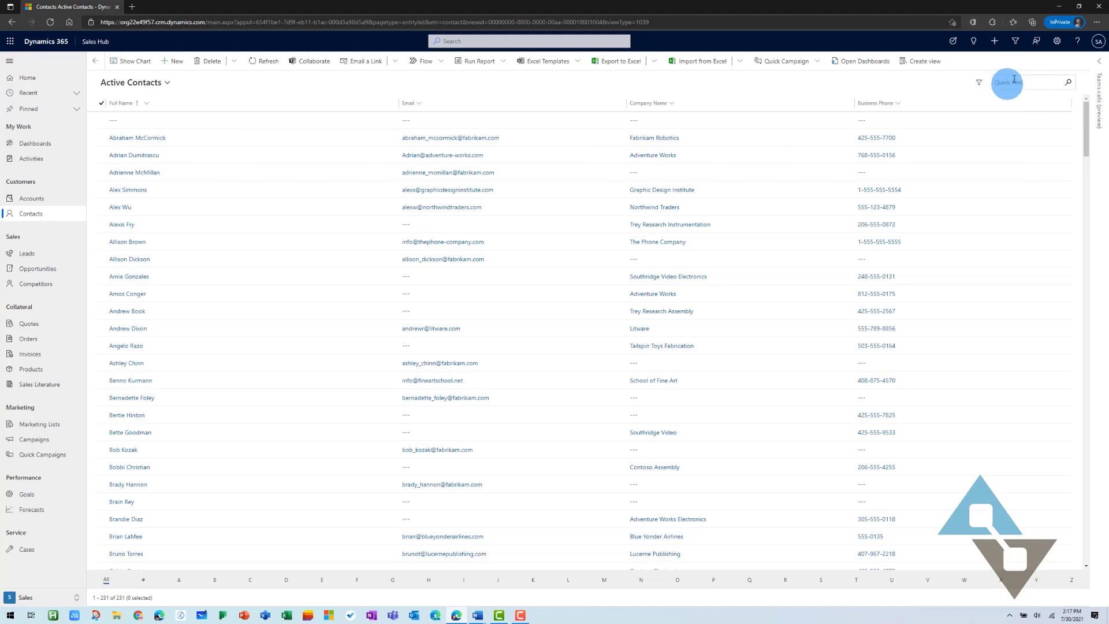
pyautogui.click(1013, 81)
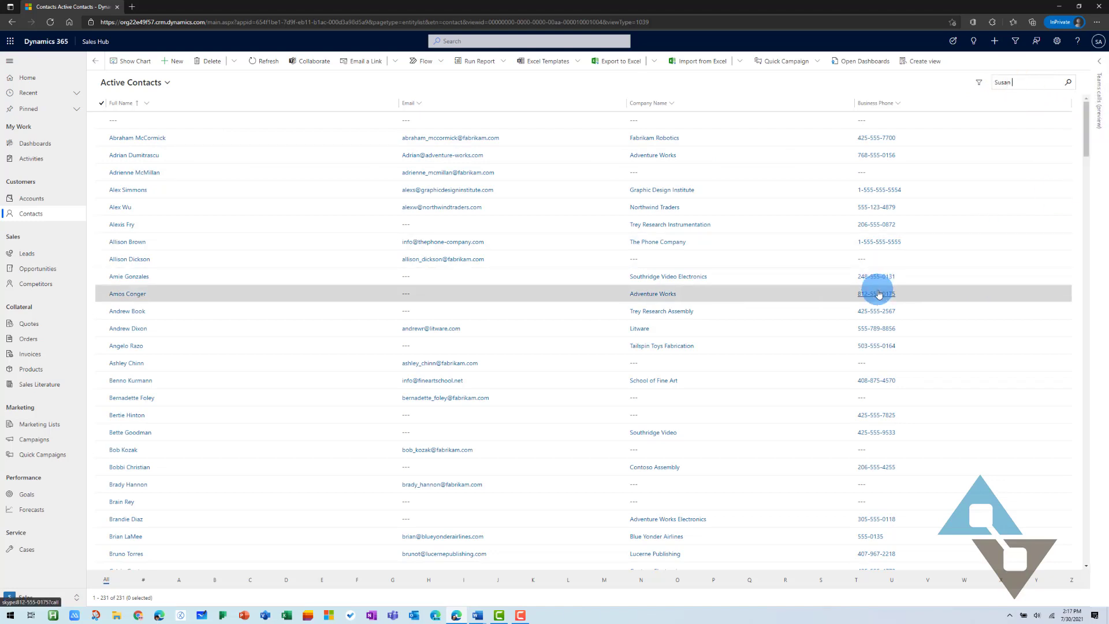
pyautogui.write('Susan Burk')
pyautogui.press('Return')
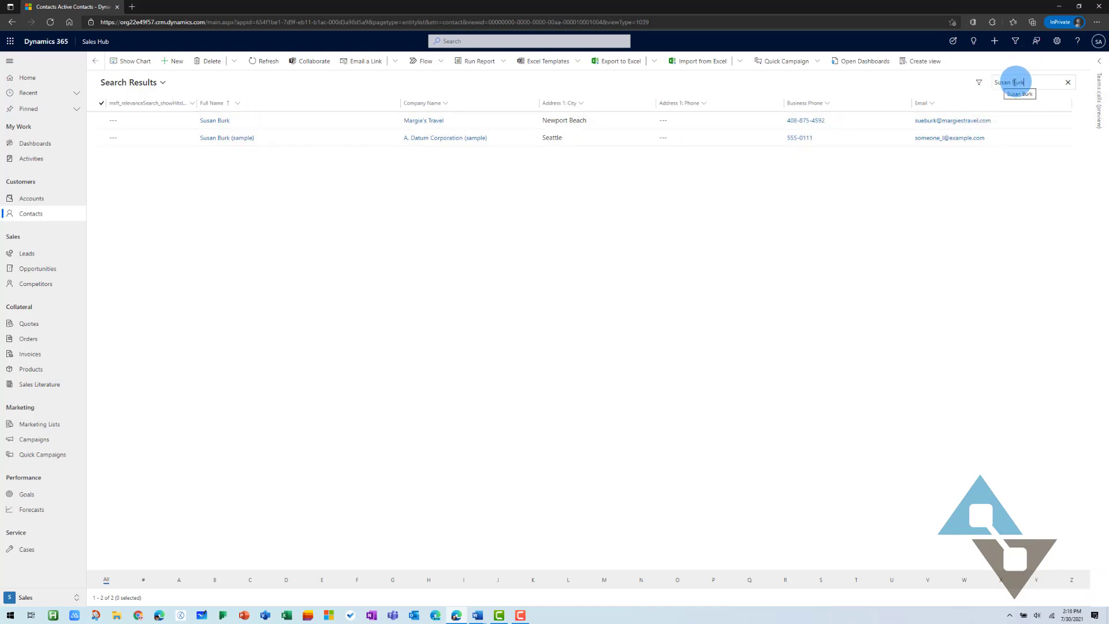
pyautogui.click(1068, 84)
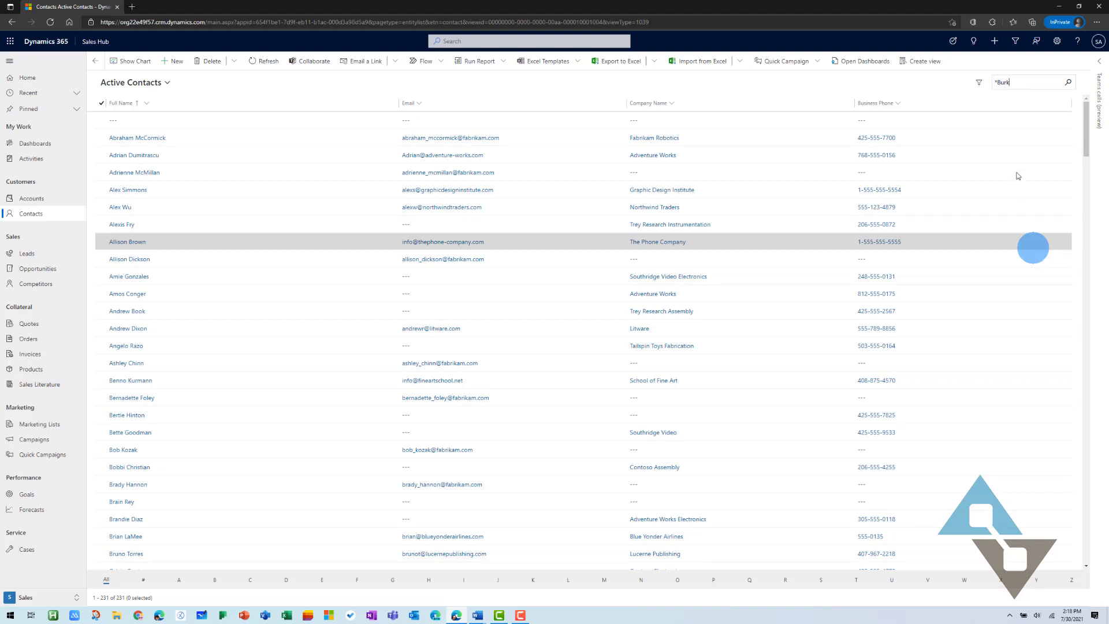
pyautogui.click(1071, 83)
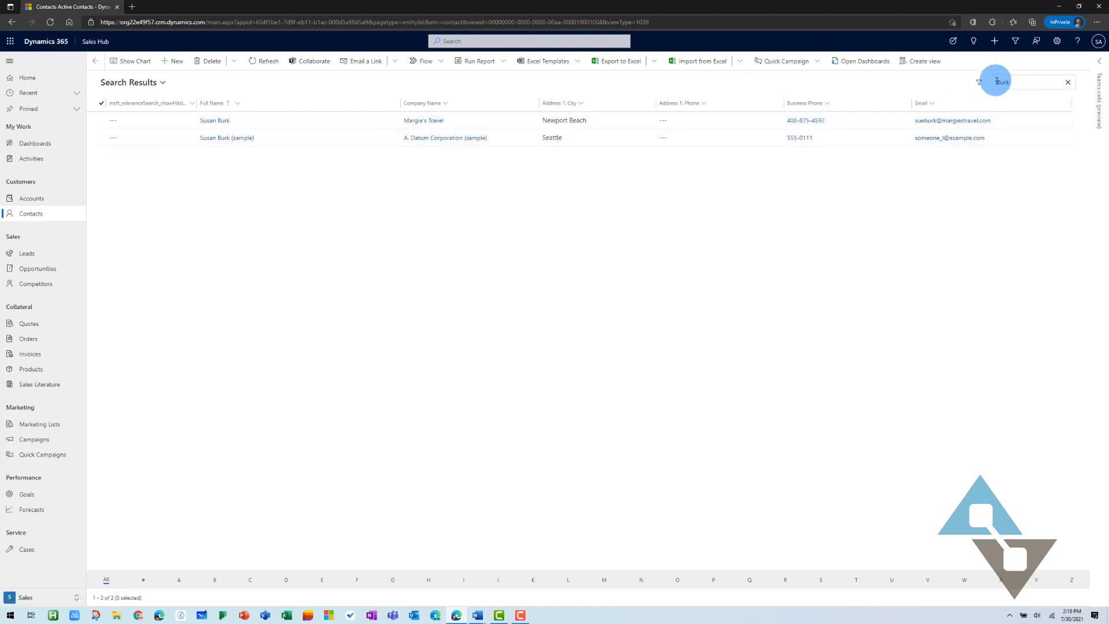
pyautogui.click(1069, 83)
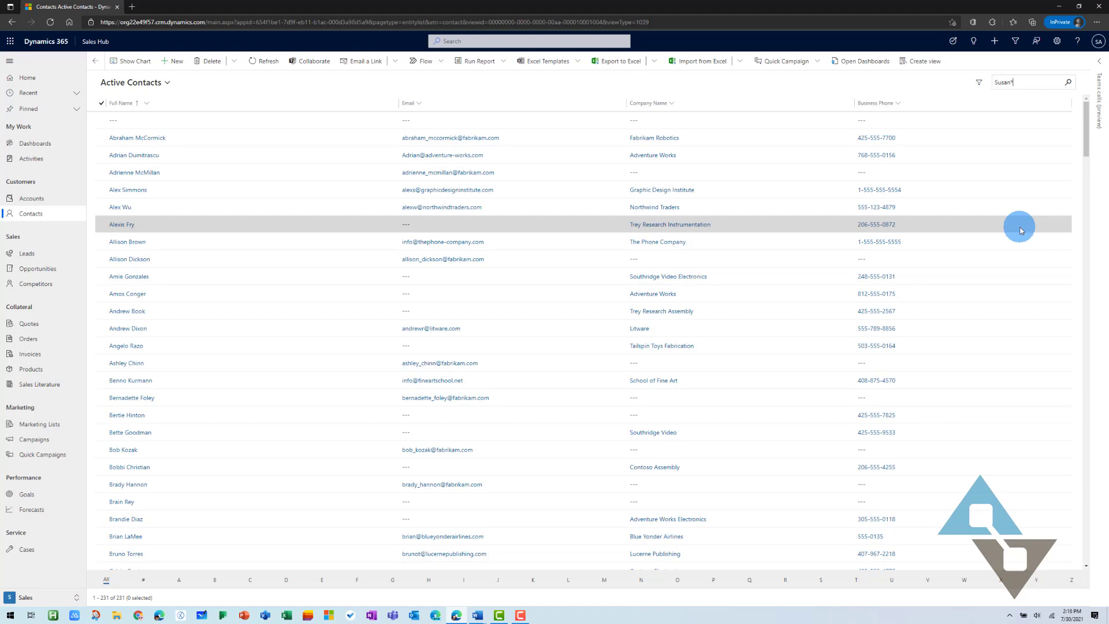
pyautogui.click(1068, 85)
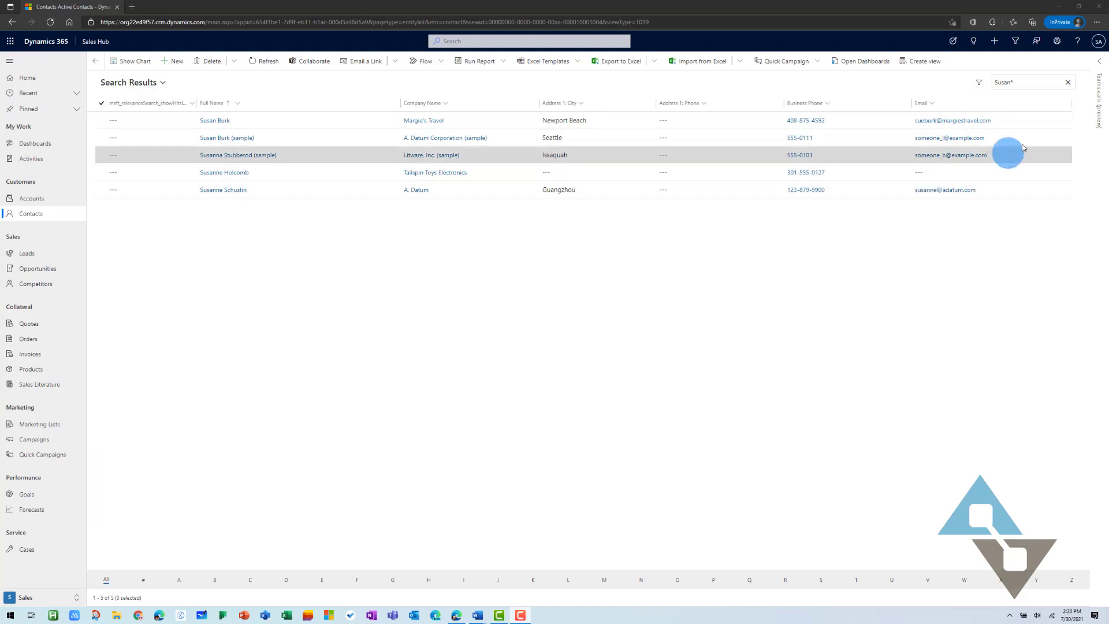
pyautogui.click(1070, 83)
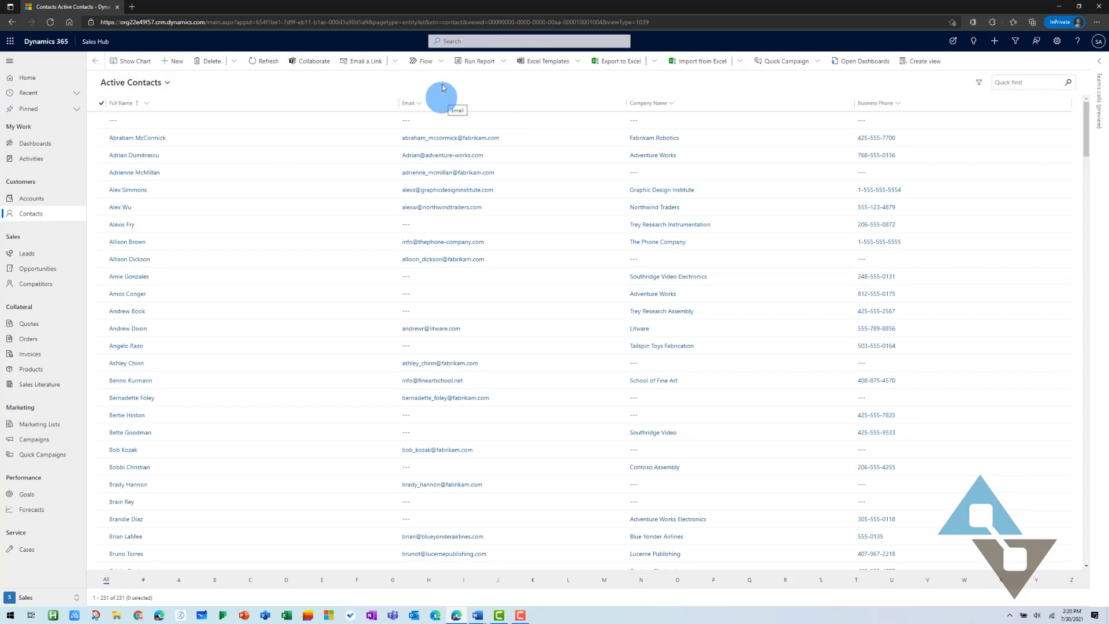
pyautogui.click(485, 40)
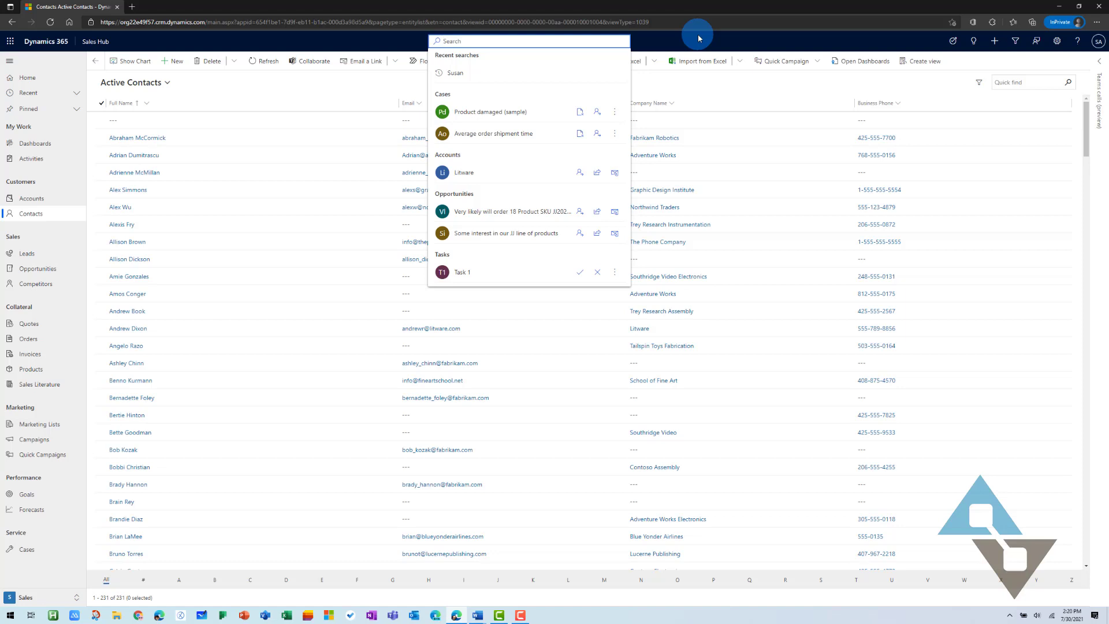
pyautogui.write('san')
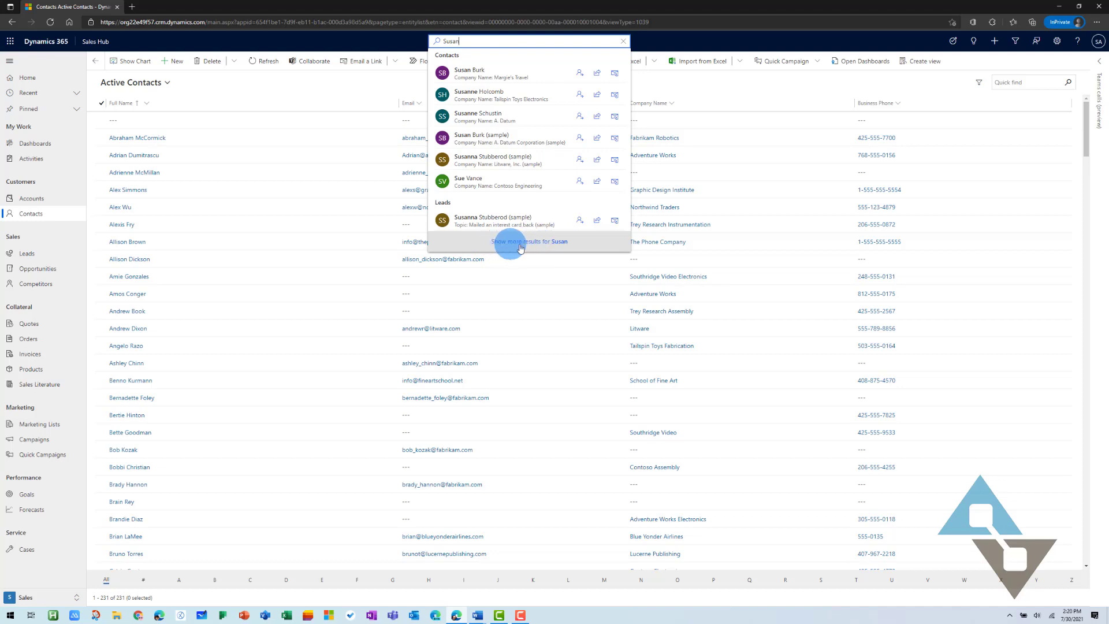
pyautogui.click(536, 246)
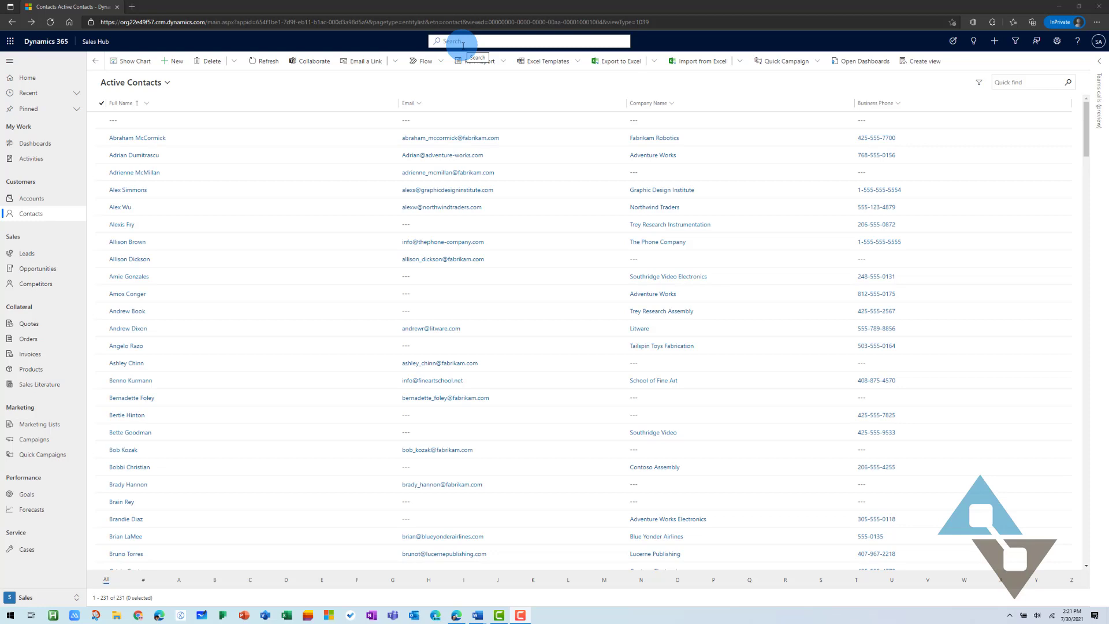
# Search all records for the contact's first name plus 'Travel' and open the full results page
pyautogui.click(457, 42)
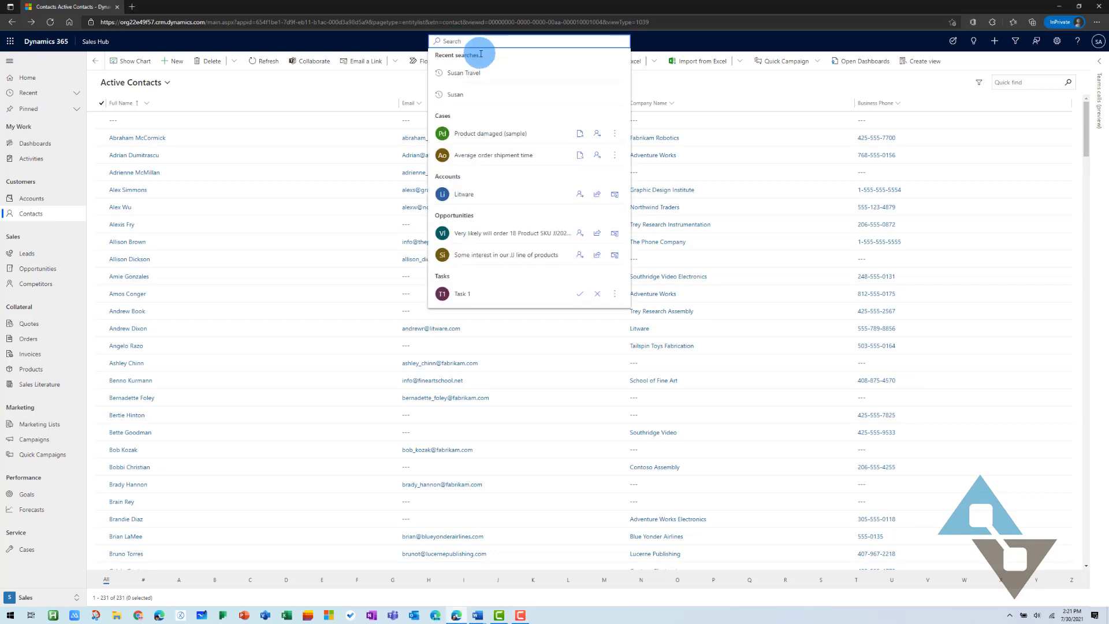
pyautogui.write('Susan')
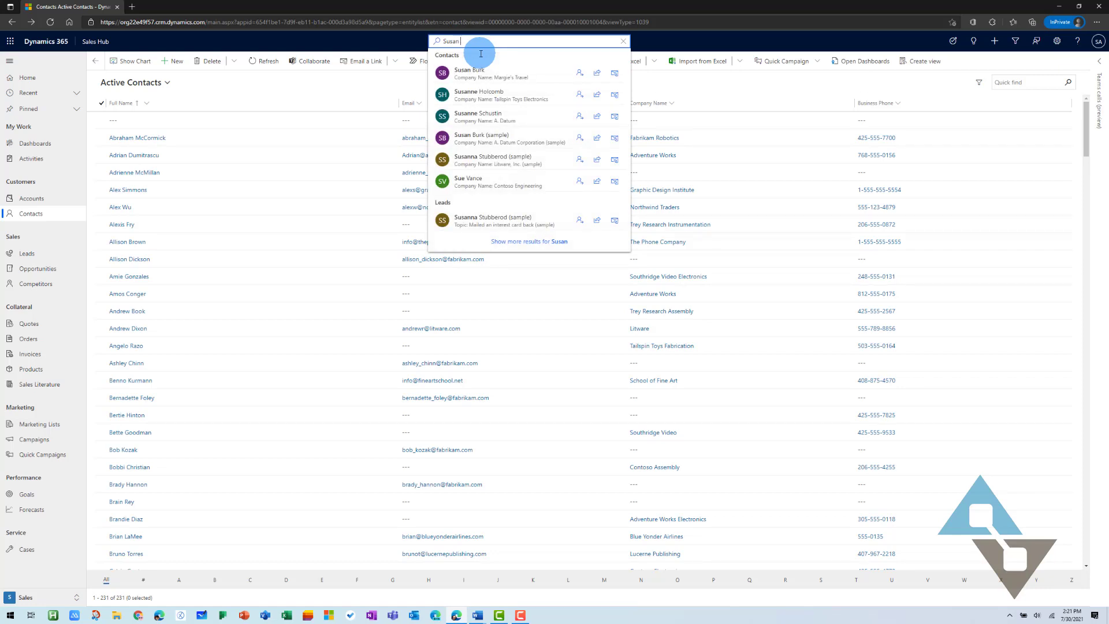
pyautogui.write('Travel')
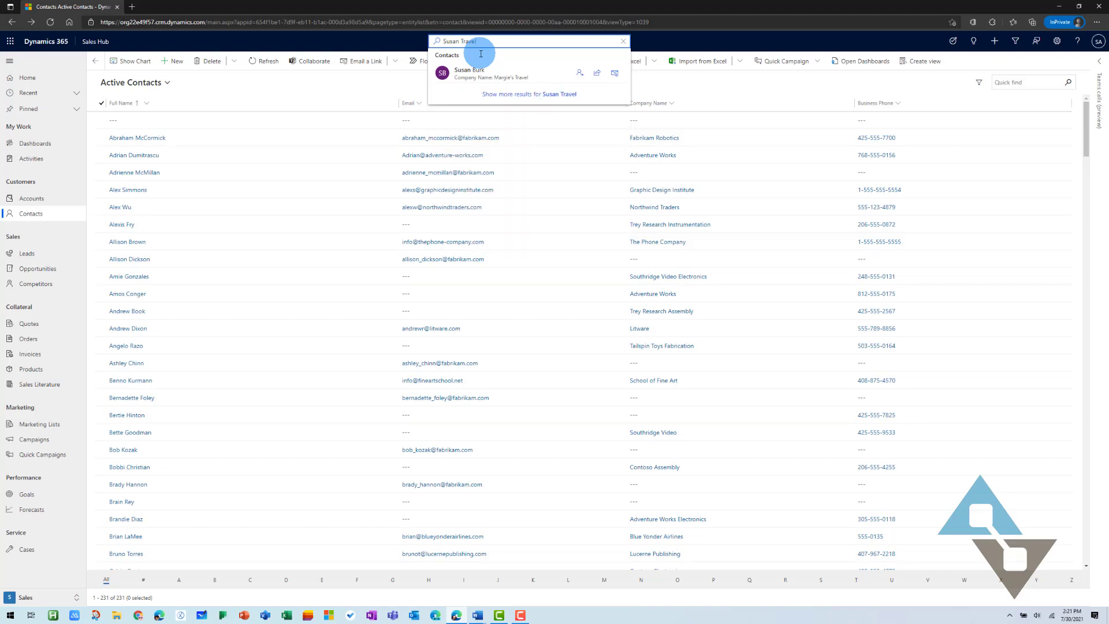
pyautogui.press('Return')
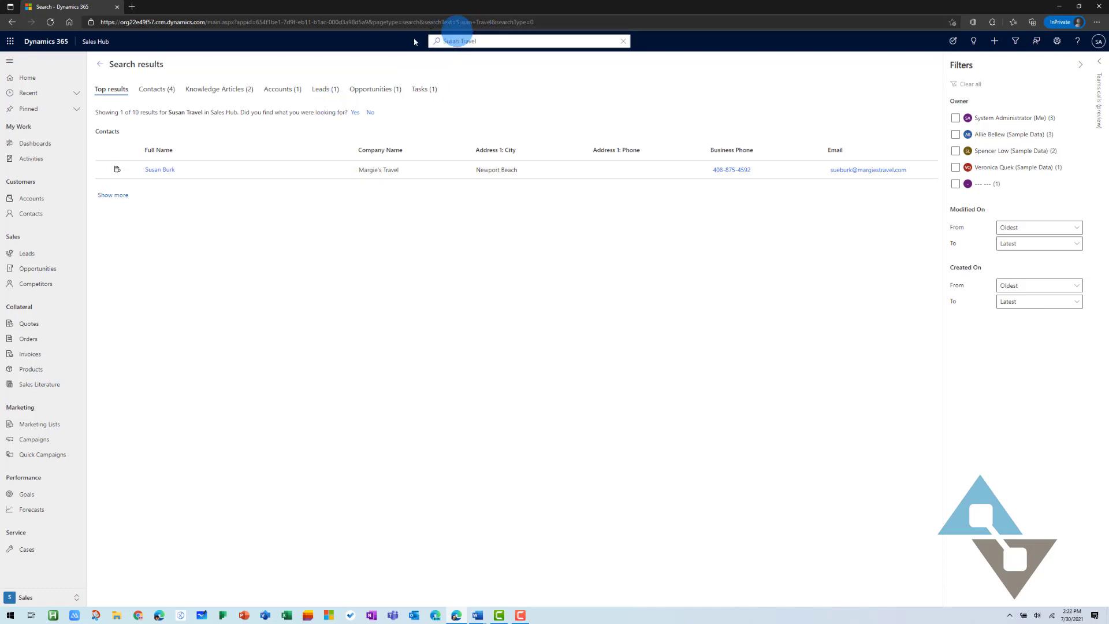
pyautogui.click(375, 89)
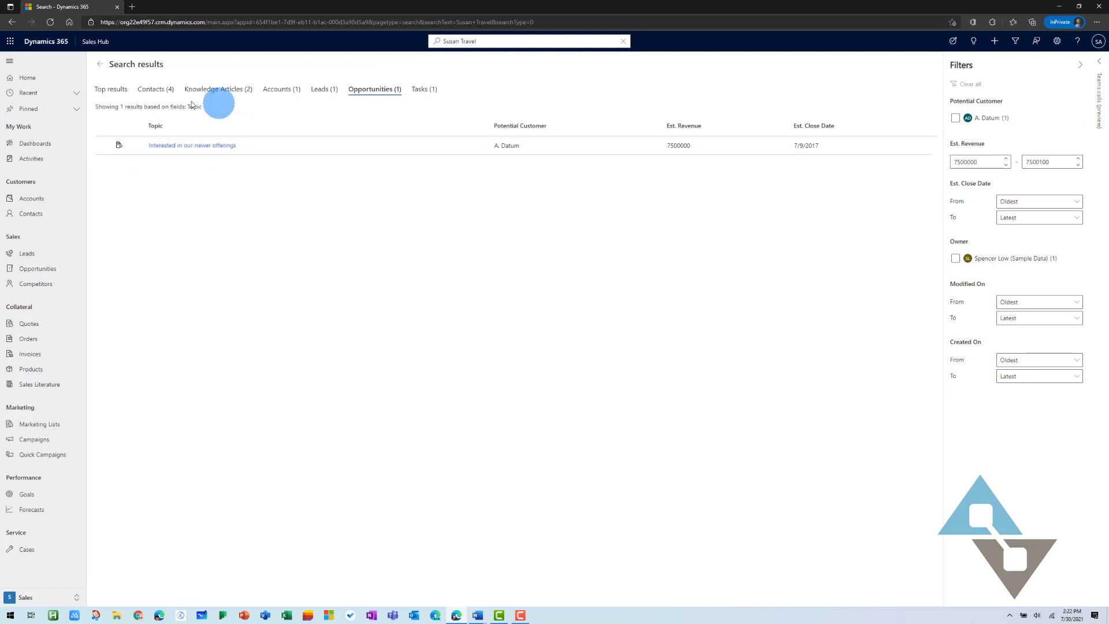
pyautogui.click(104, 96)
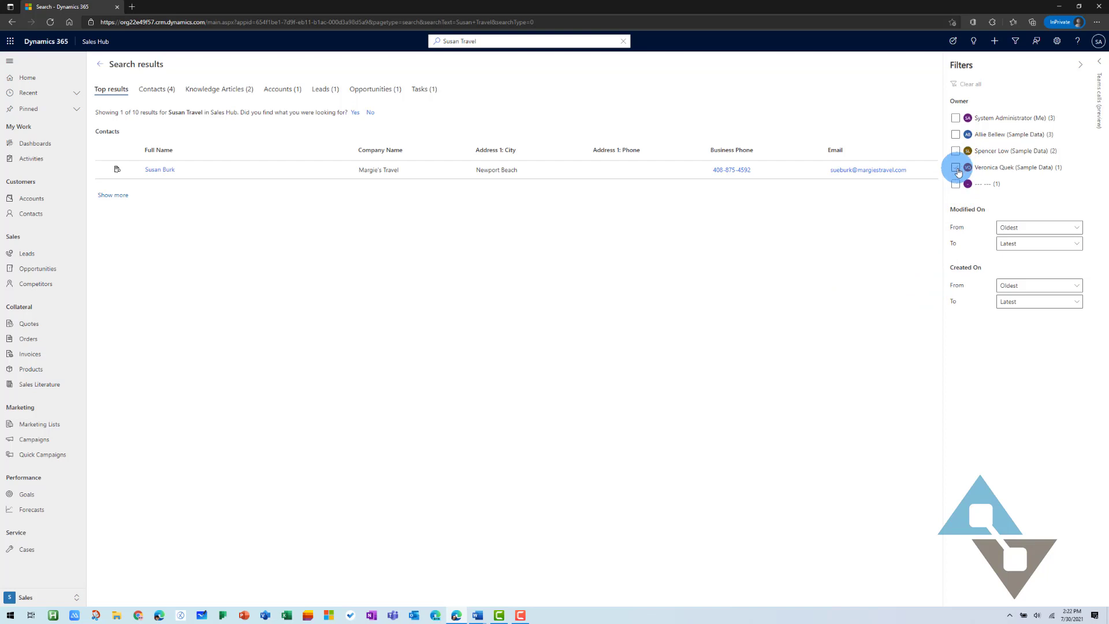
# Filter results to records owned by System Administrator (Me), then go back to the 231-contact list
pyautogui.click(956, 120)
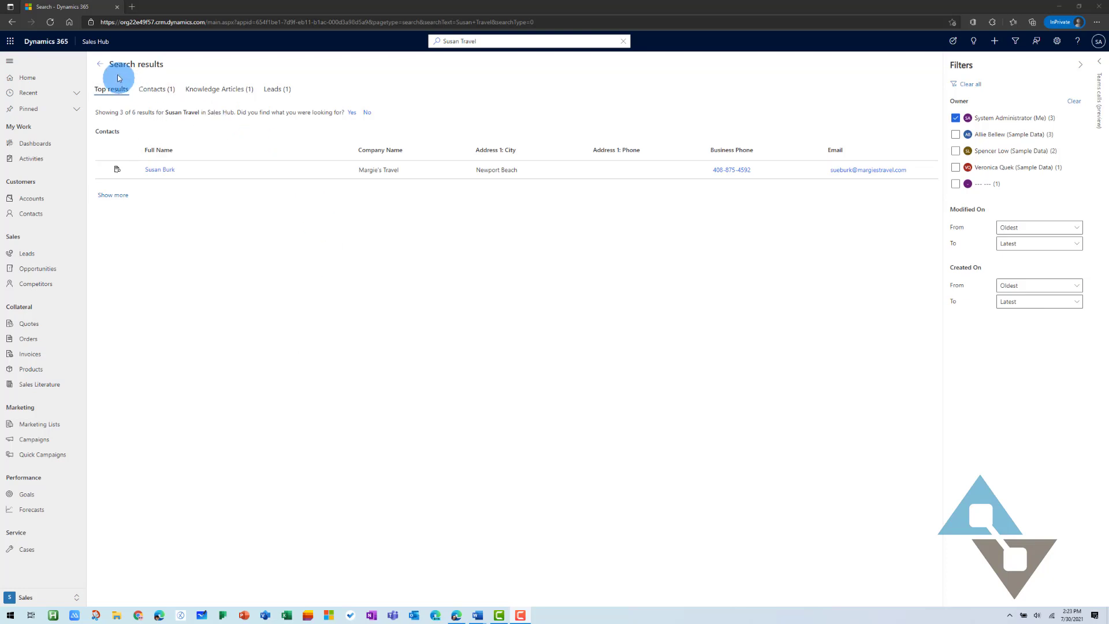
pyautogui.click(104, 70)
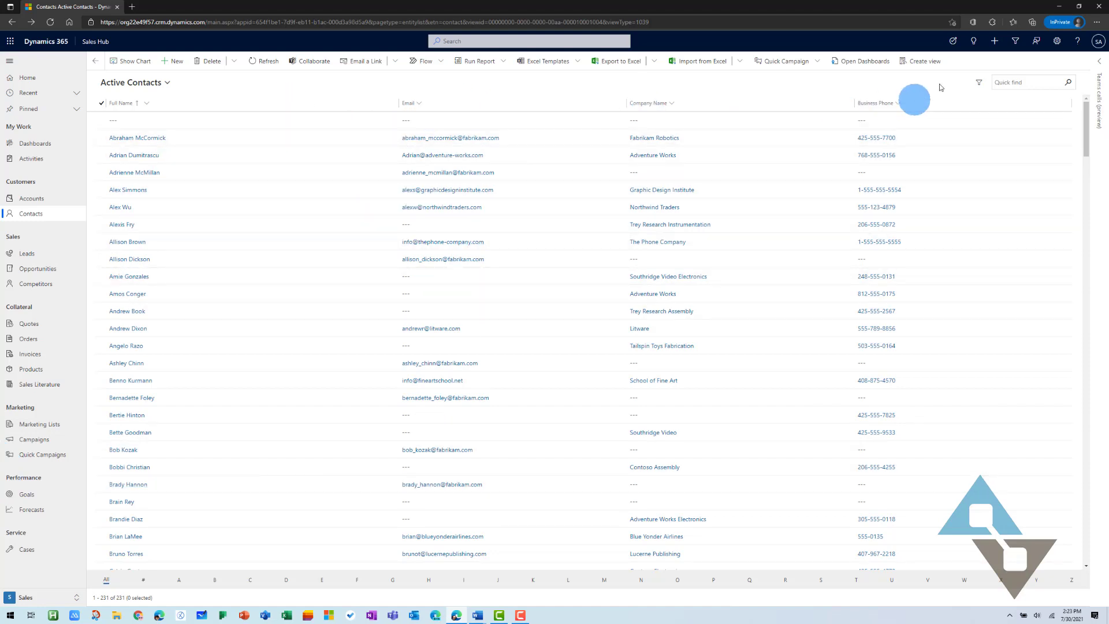
# Open Advanced Find from the Active Contacts list
pyautogui.click(1017, 43)
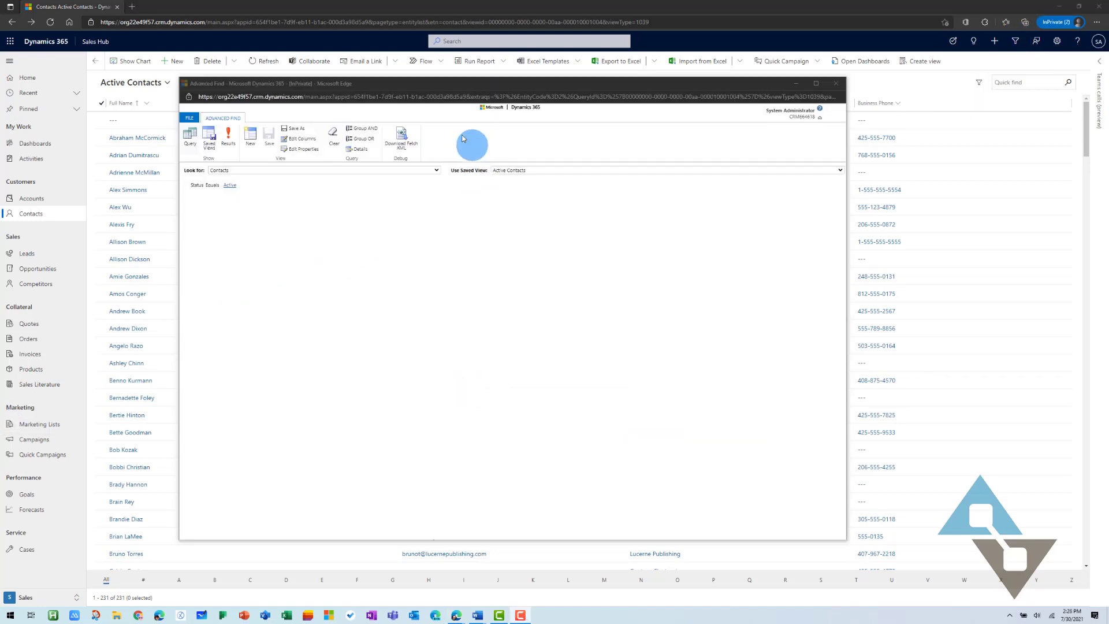
# Maximize Advanced Find and expand the query into editable condition rows
pyautogui.click(817, 84)
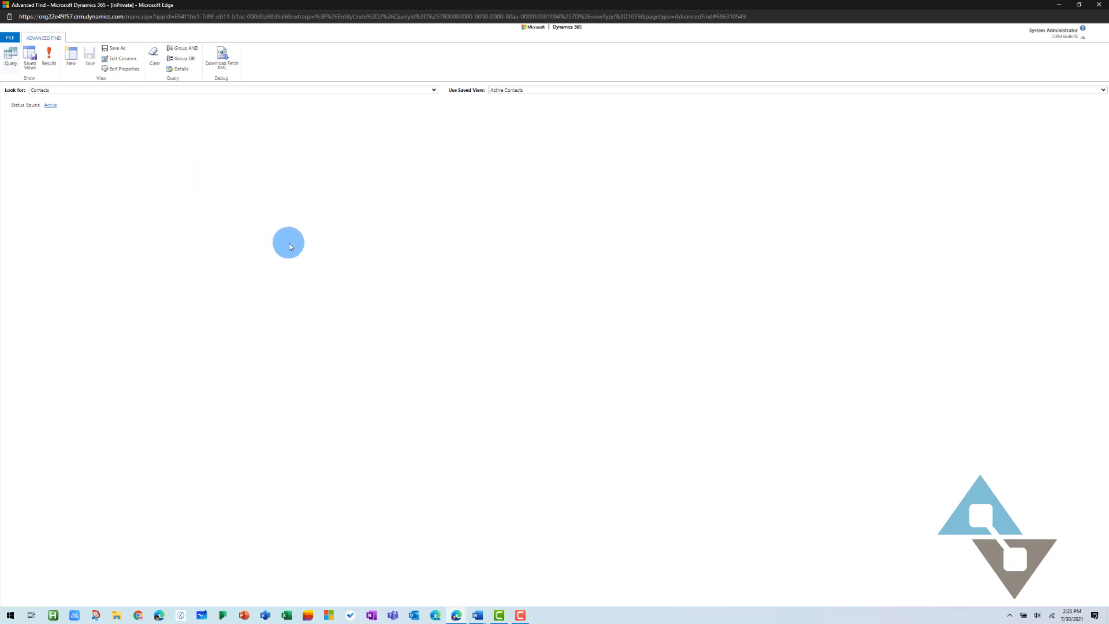
pyautogui.click(182, 69)
pyautogui.click(180, 70)
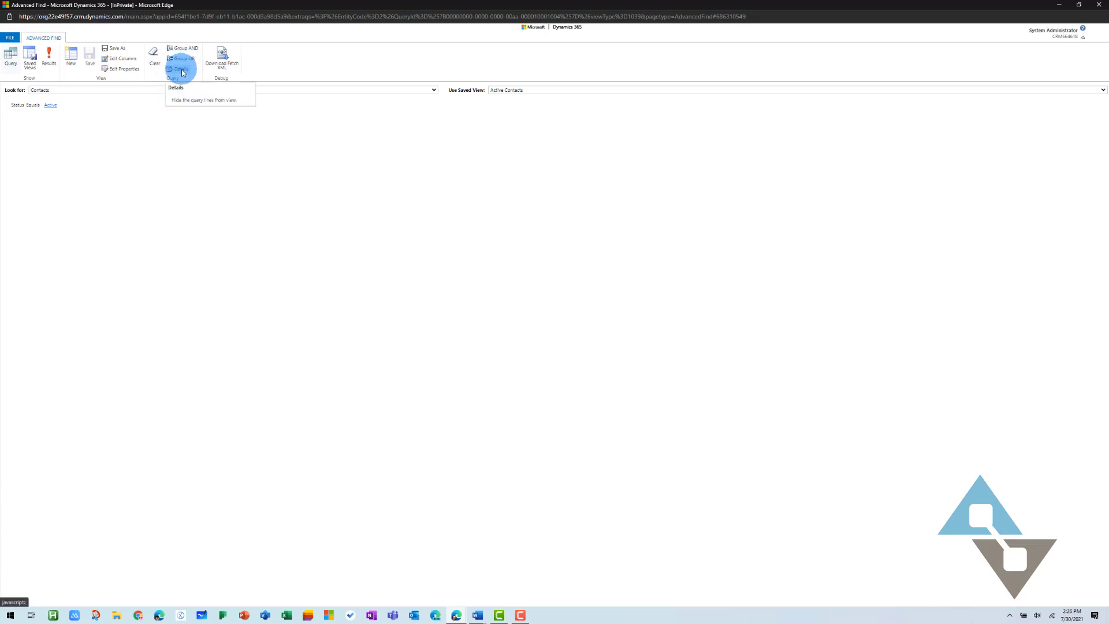
pyautogui.click(183, 70)
# Add a Business Phone condition set to Does Not Contain Data
pyautogui.click(33, 119)
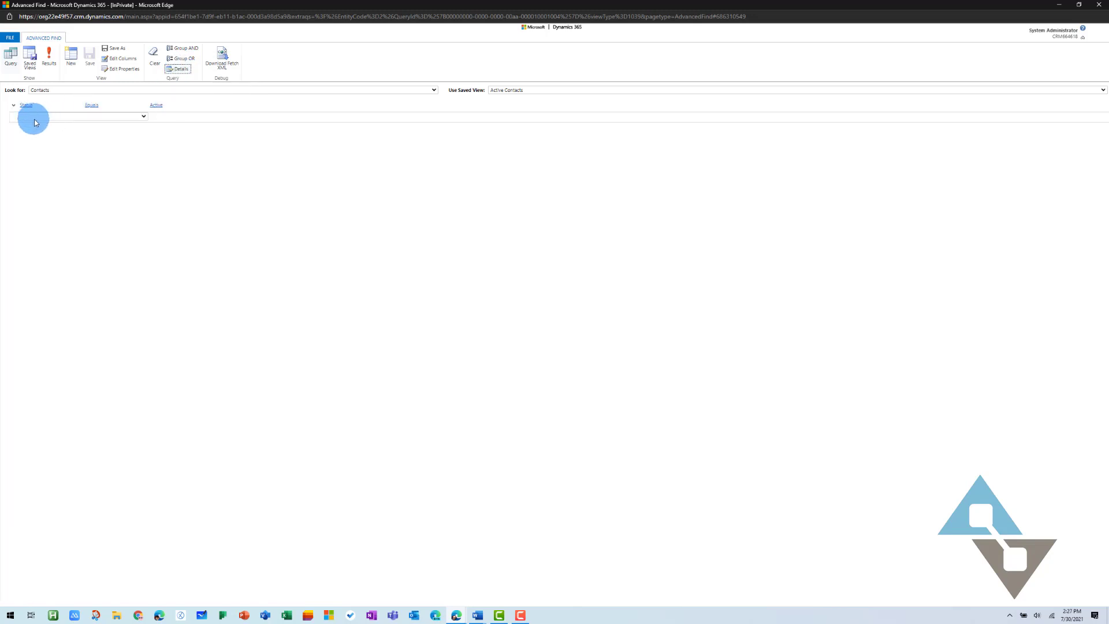
pyautogui.click(37, 119)
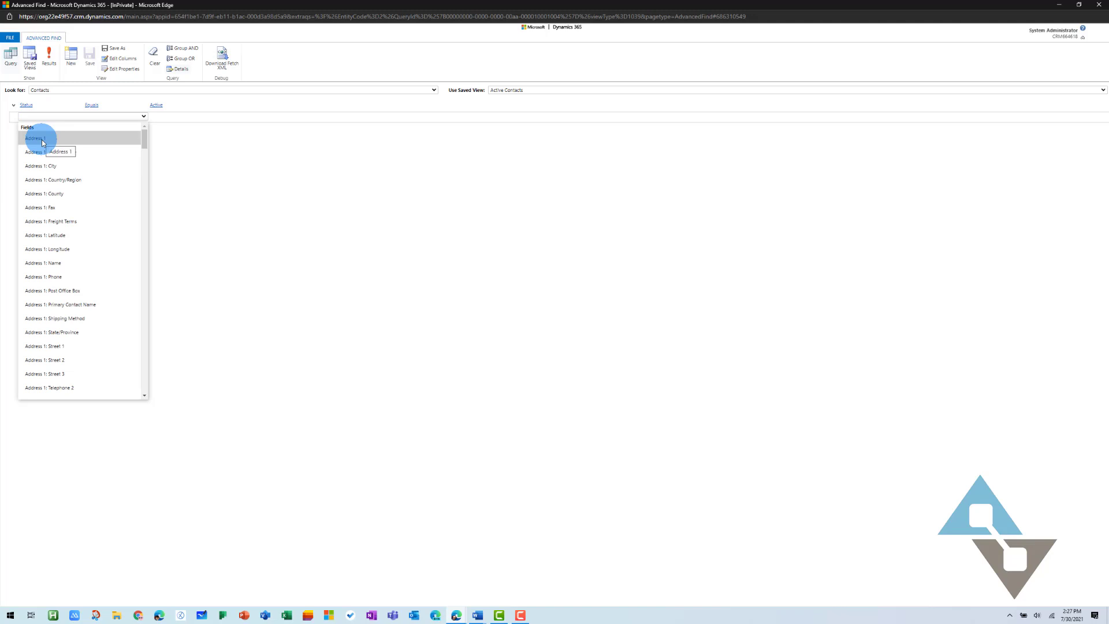
pyautogui.click(142, 115)
pyautogui.click(142, 116)
pyautogui.scroll(-10, 75, 243)
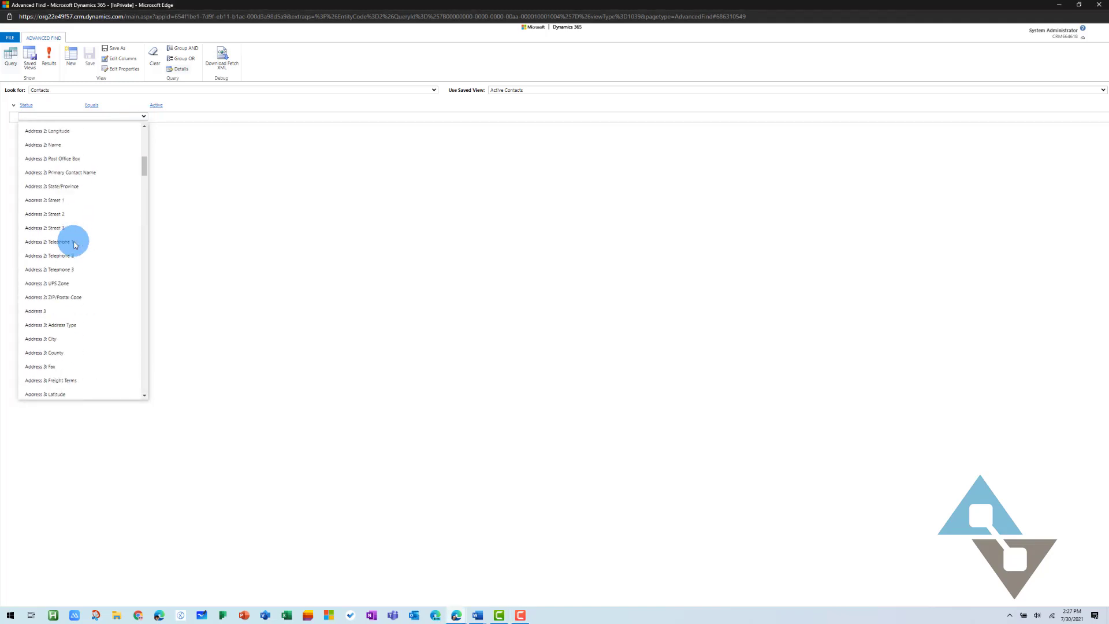
pyautogui.scroll(-15, 74, 245)
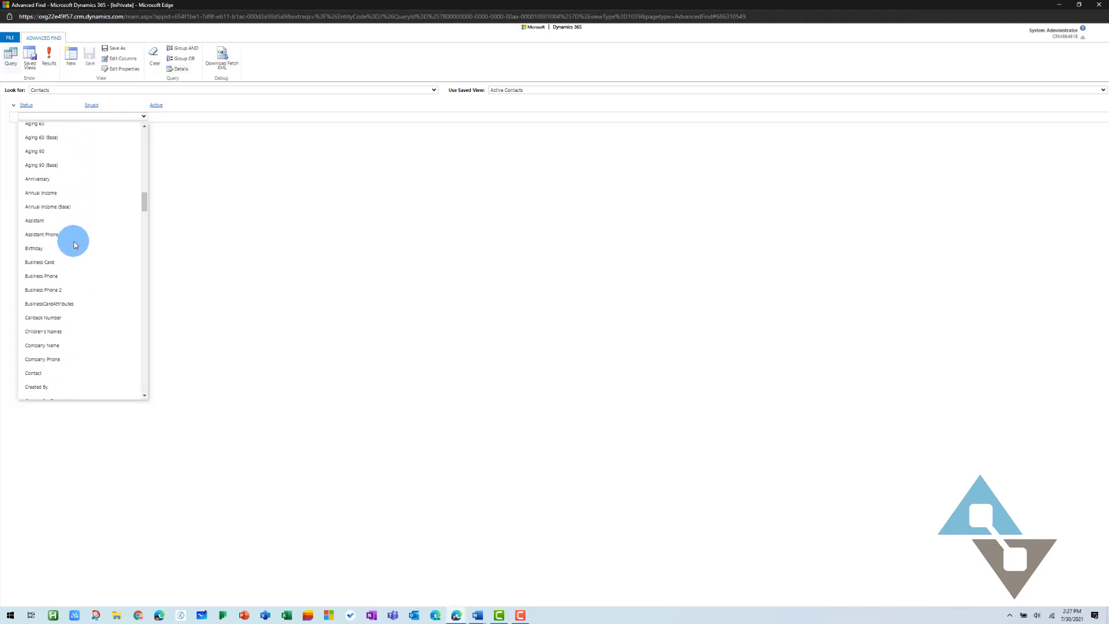
pyautogui.scroll(-1, 74, 245)
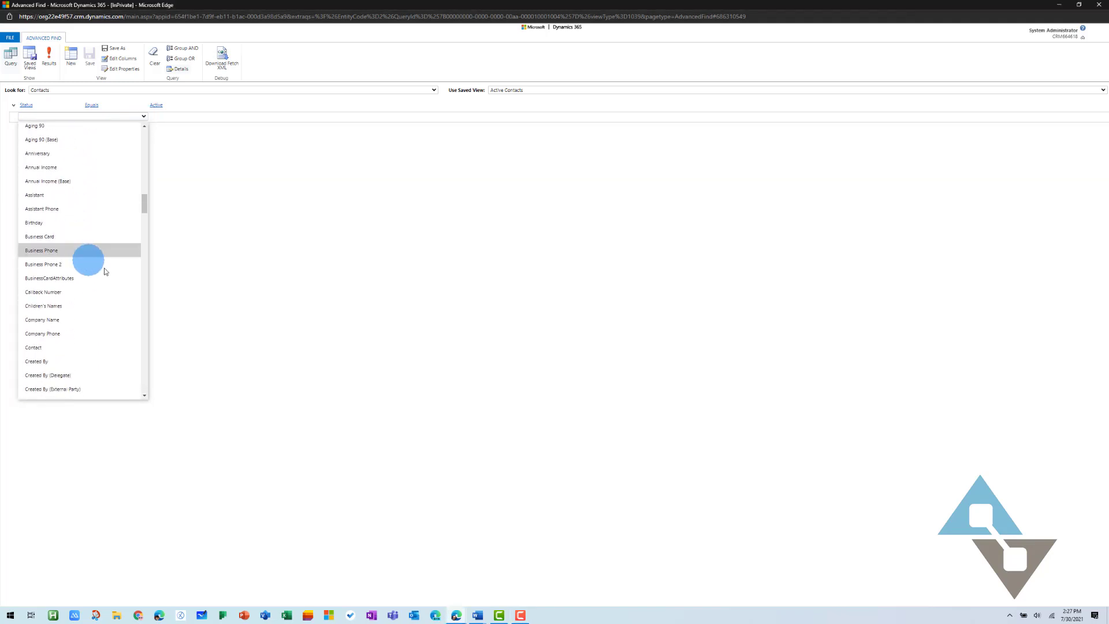
pyautogui.click(52, 251)
pyautogui.click(122, 116)
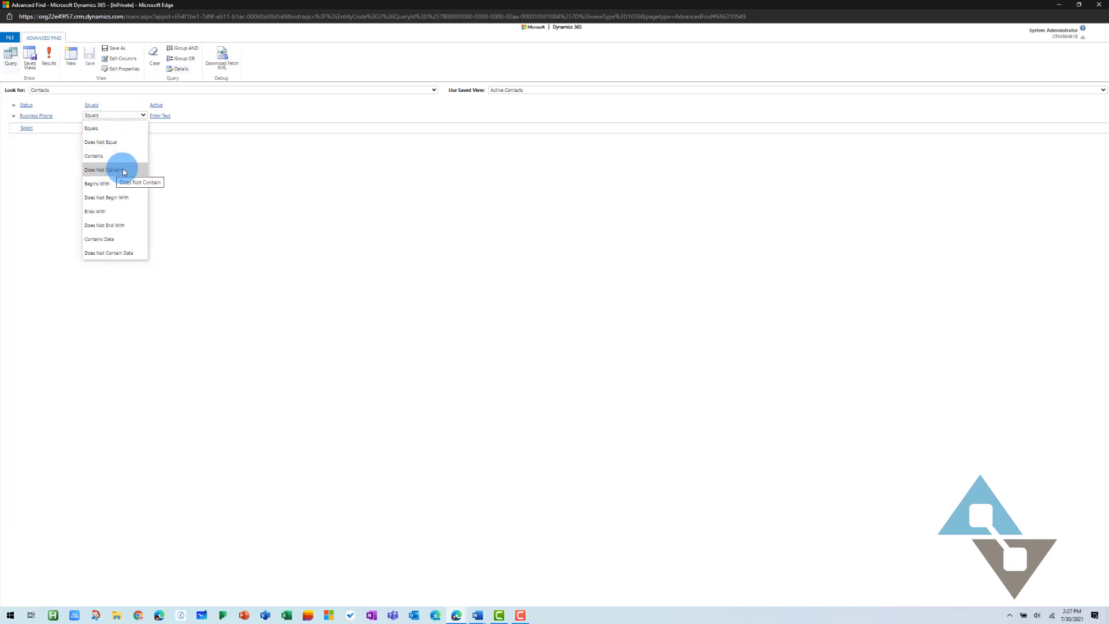
pyautogui.click(120, 255)
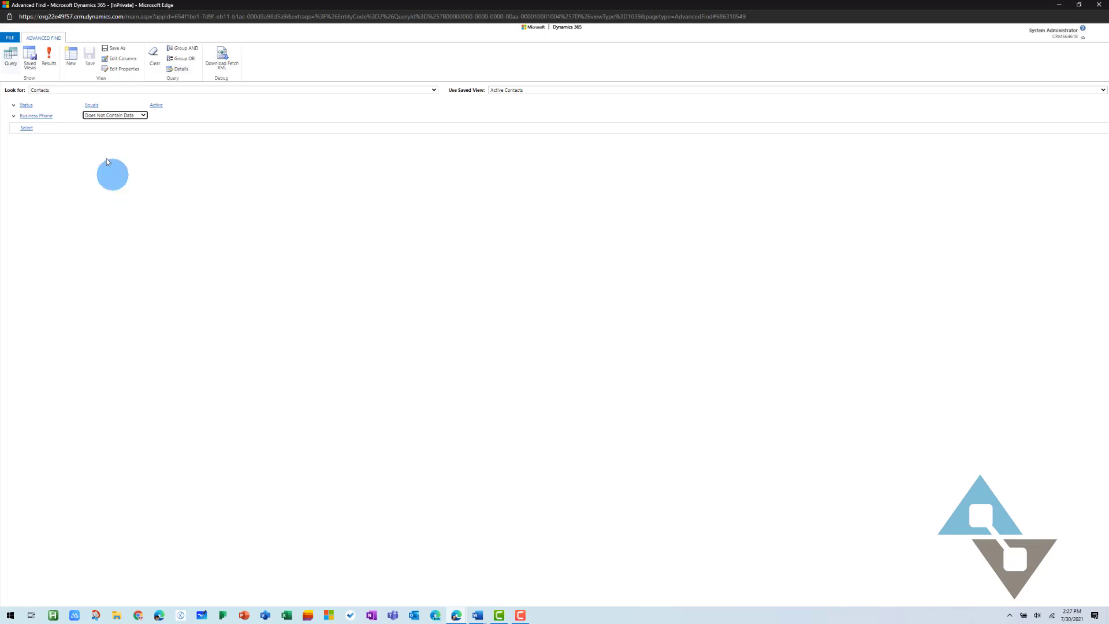
# Add an Email condition set to Does Not Contain Data, giving 17 contacts
pyautogui.click(52, 127)
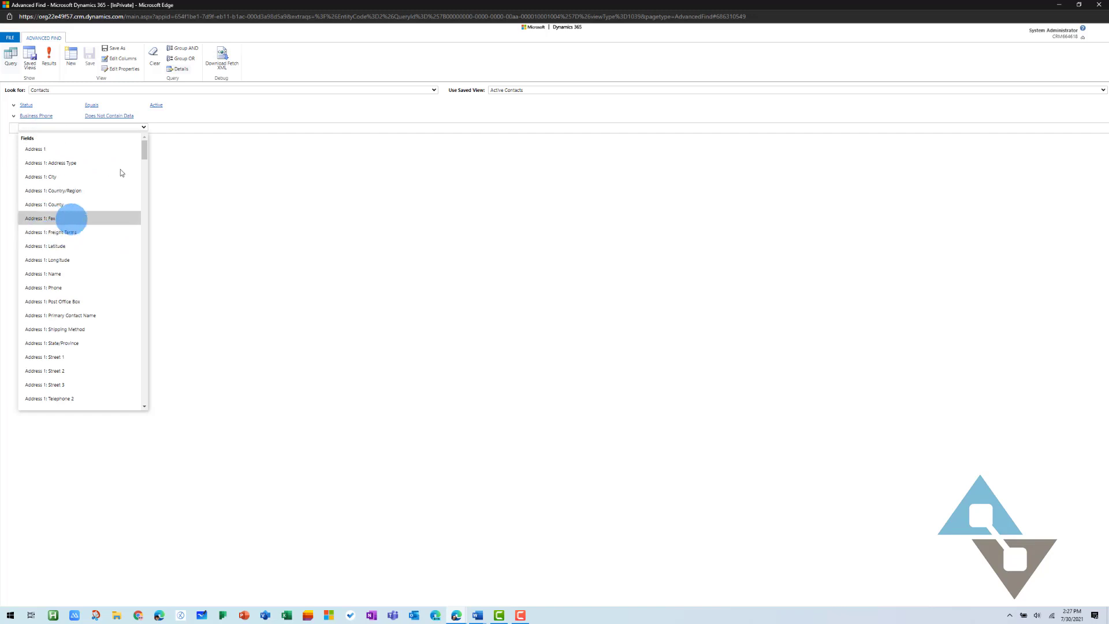
pyautogui.scroll(-10, 48, 313)
pyautogui.click(47, 312)
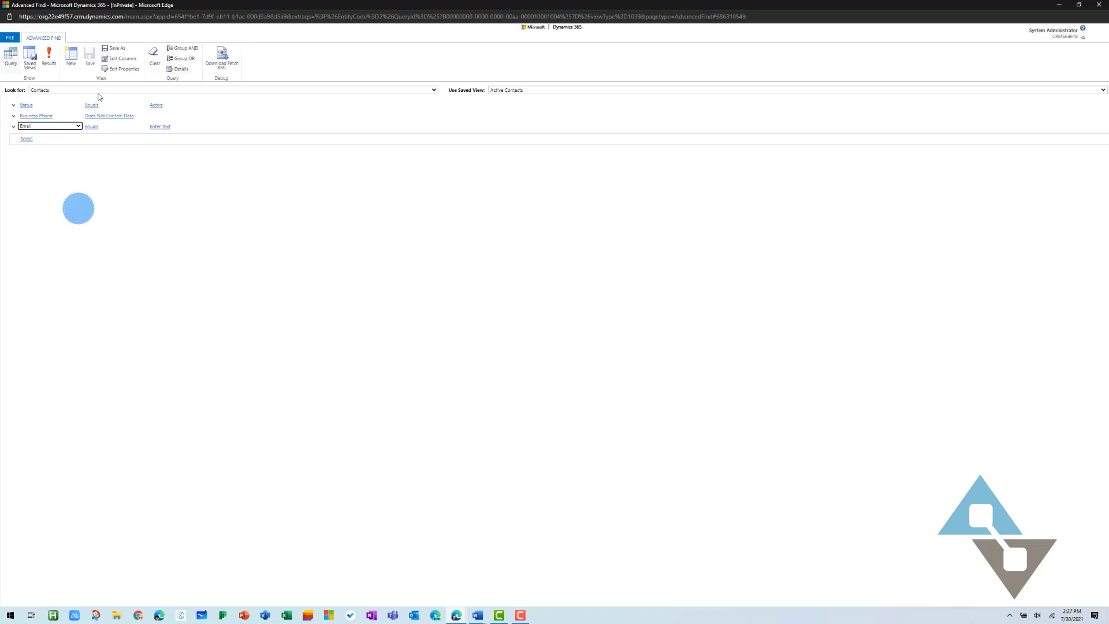
pyautogui.click(130, 127)
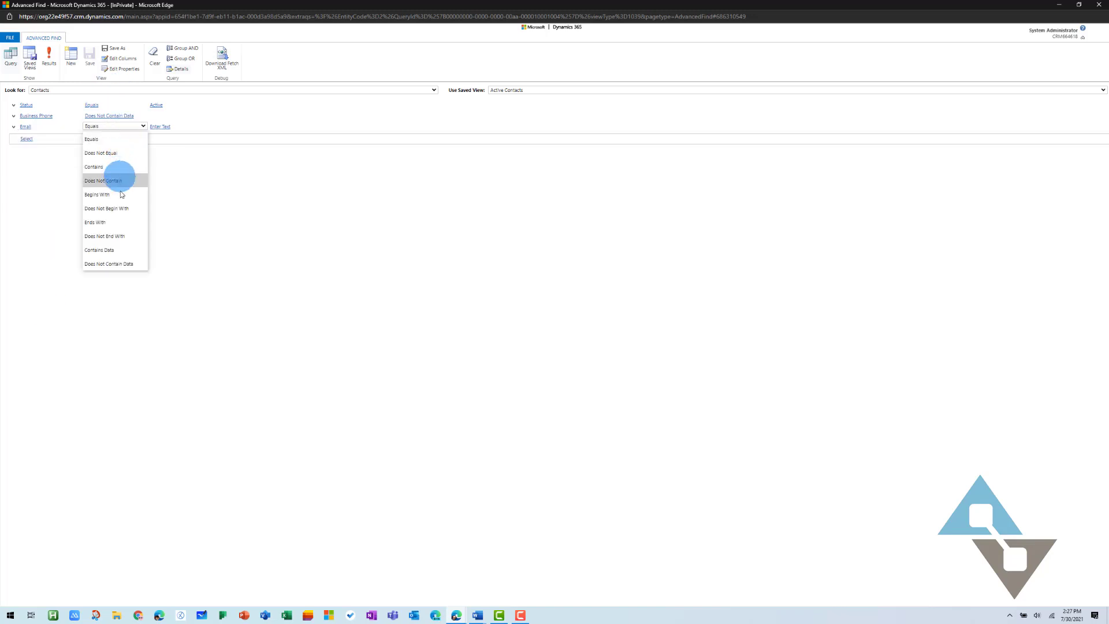
pyautogui.click(125, 265)
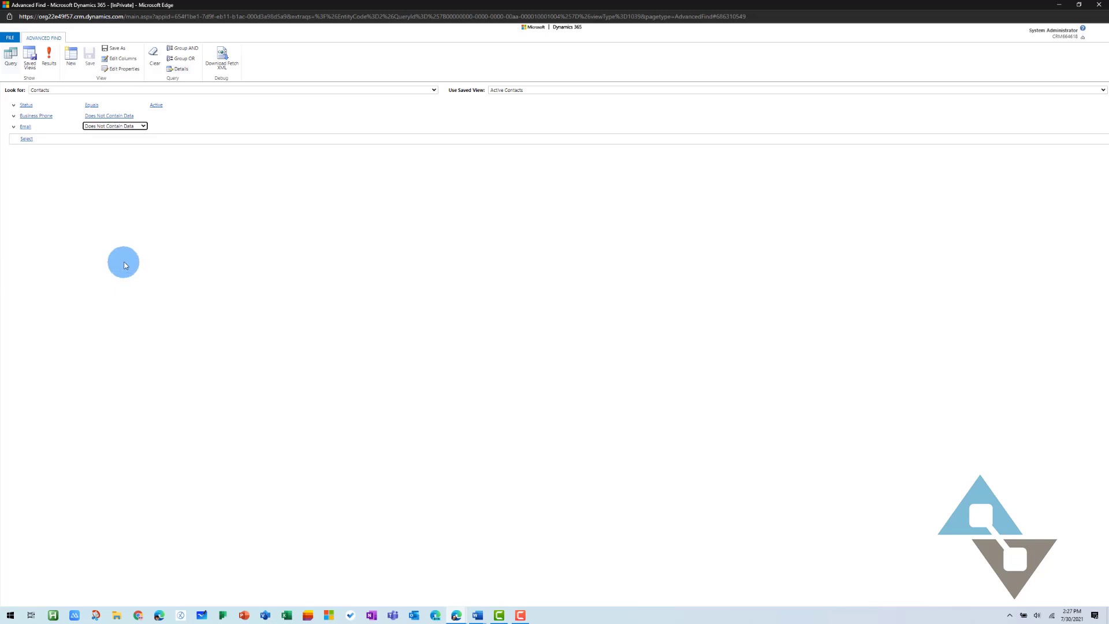
pyautogui.click(169, 185)
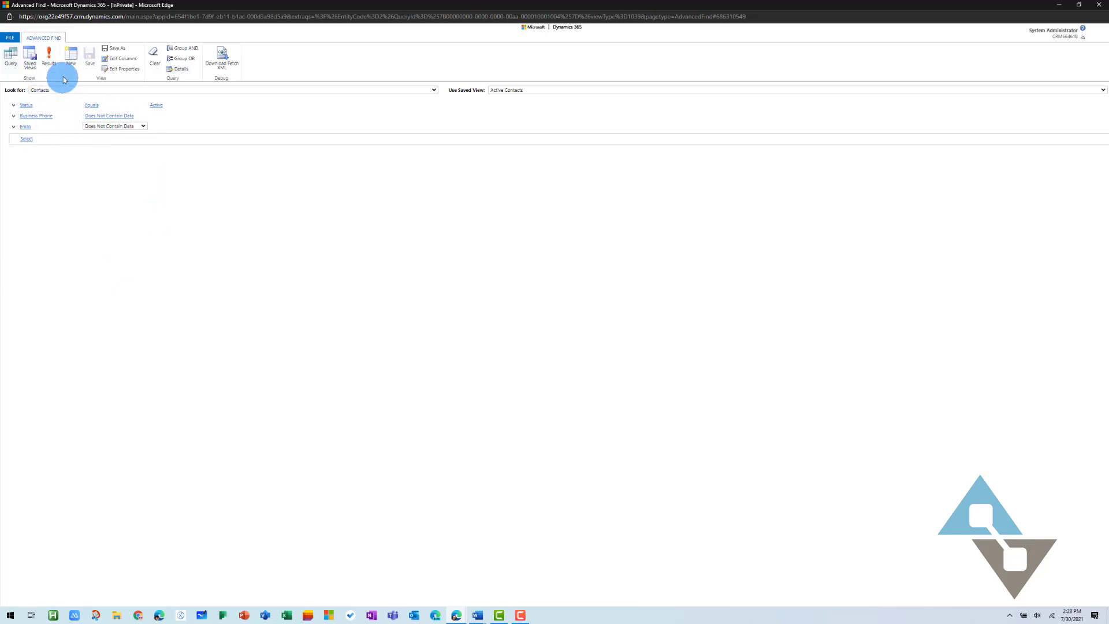
pyautogui.click(37, 116)
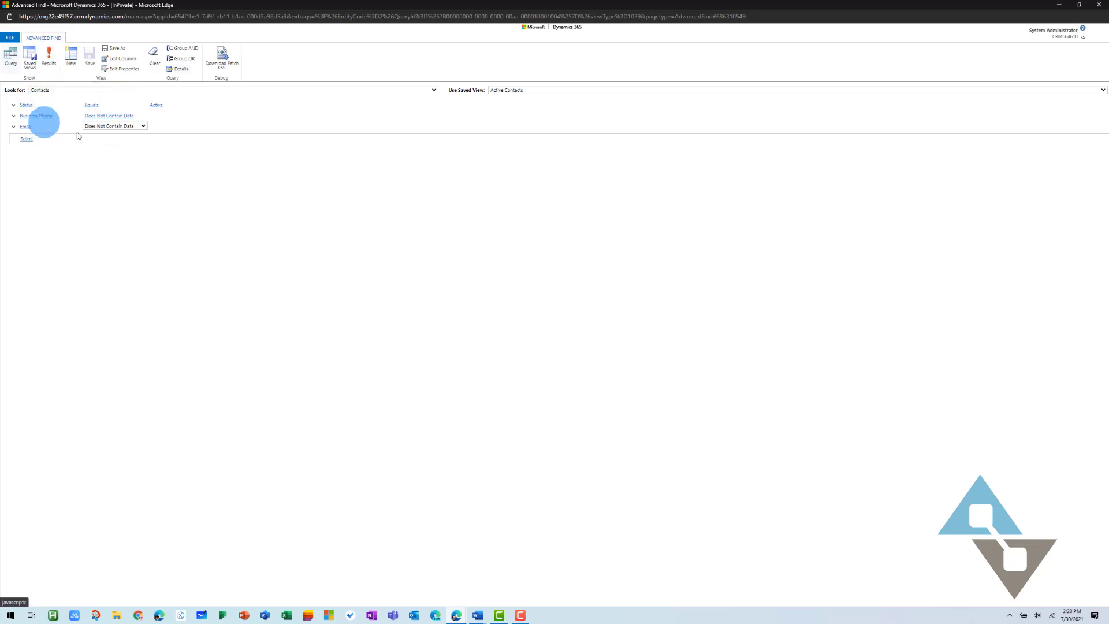
pyautogui.click(39, 116)
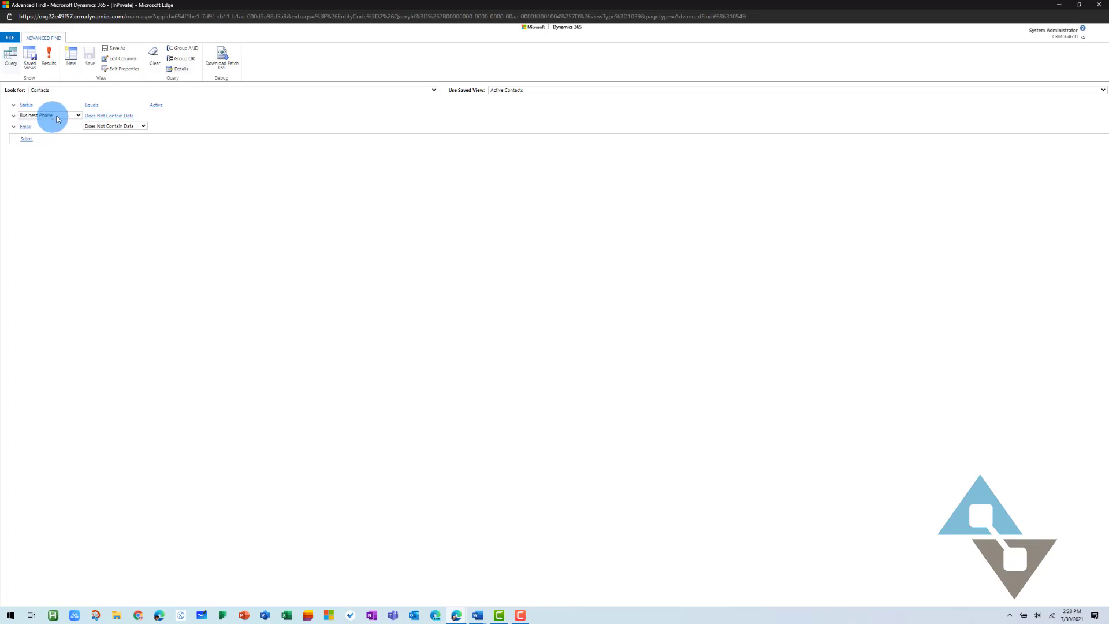
pyautogui.click(48, 55)
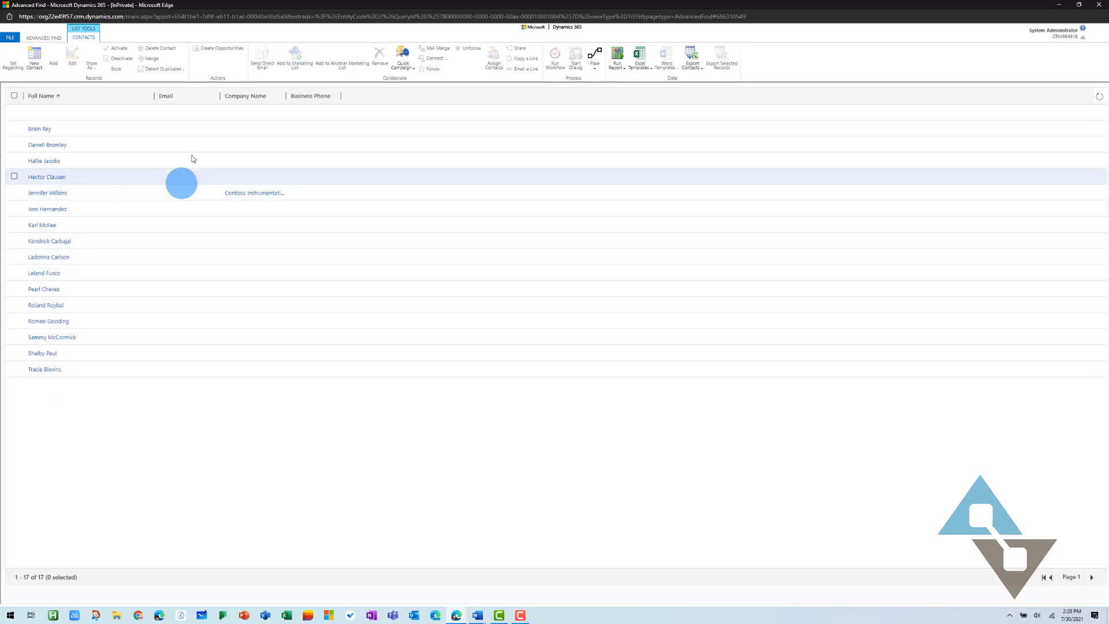
pyautogui.click(56, 43)
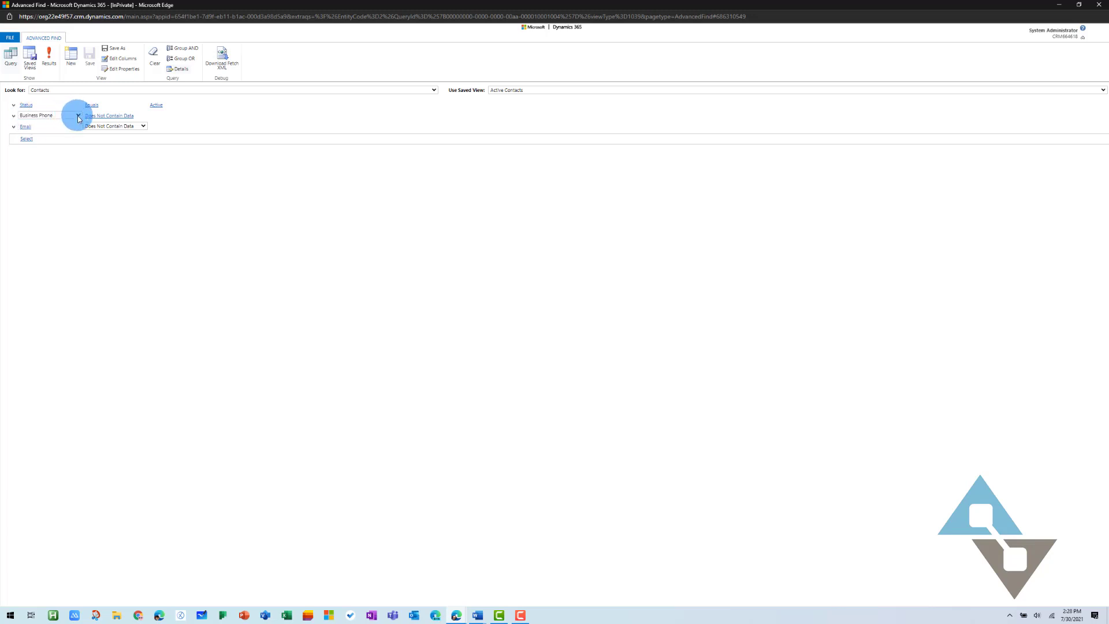
# Group the Business Phone and Email conditions with OR and confirm the results list 134 contacts
pyautogui.click(12, 117)
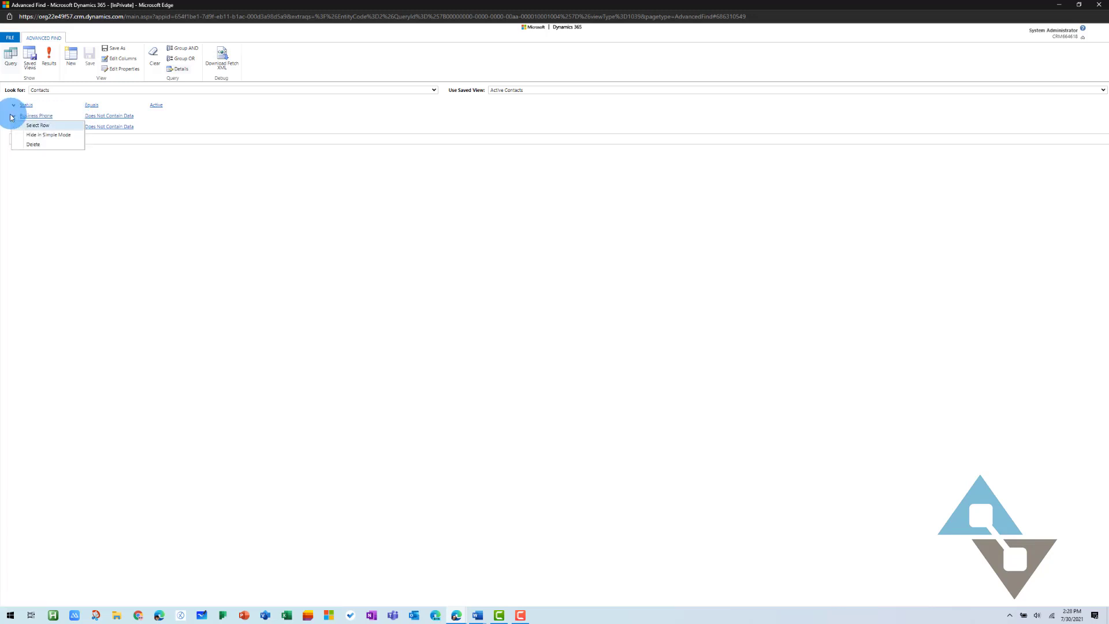
pyautogui.click(45, 126)
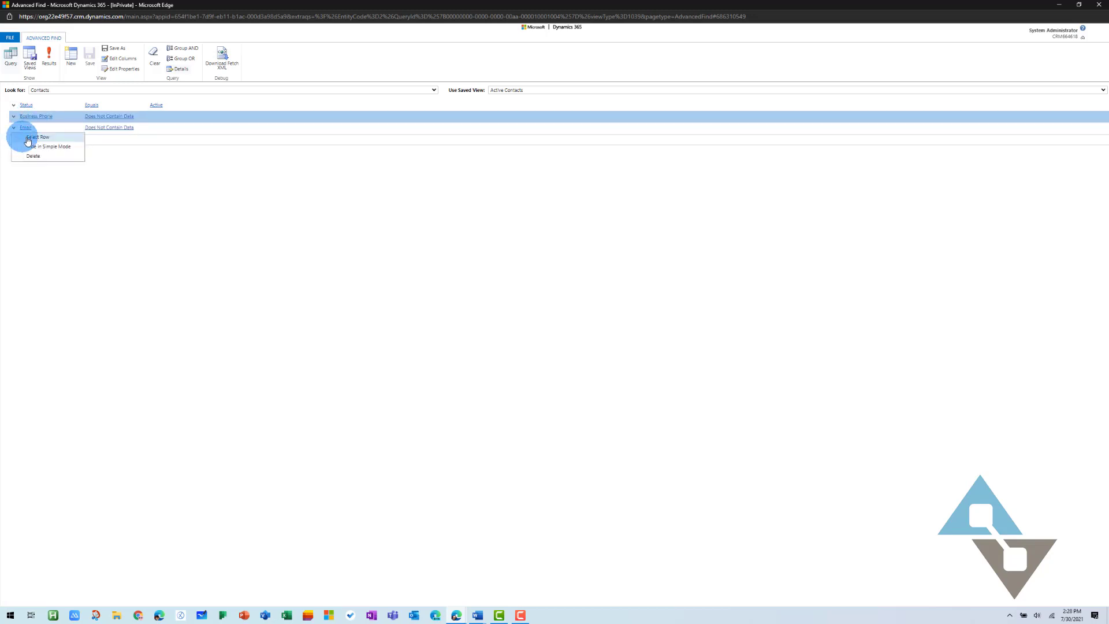
pyautogui.click(28, 138)
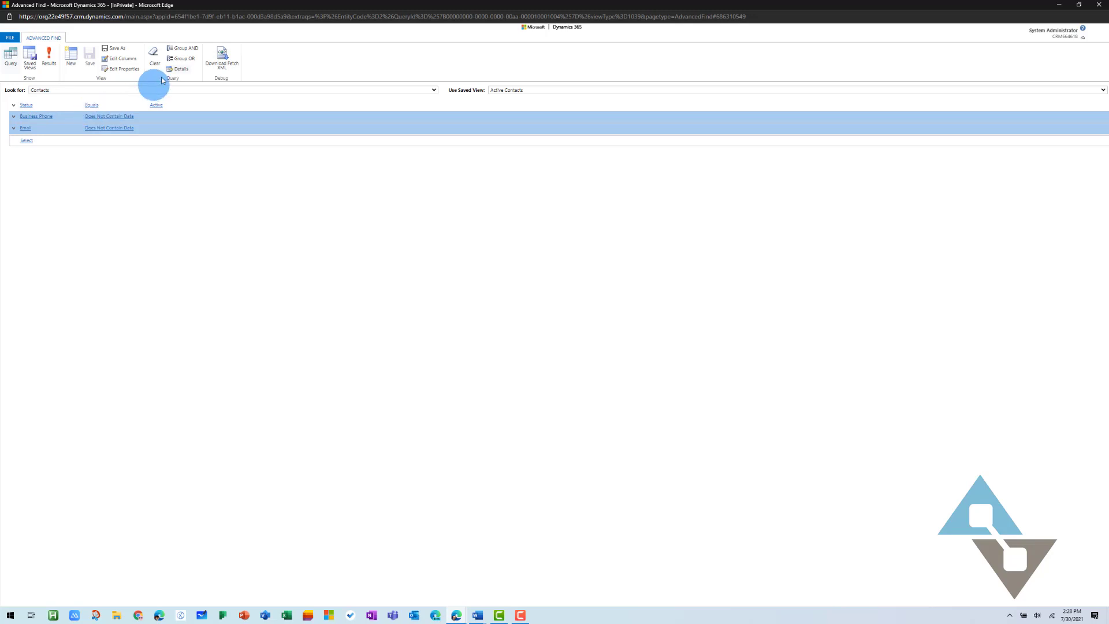
pyautogui.click(184, 59)
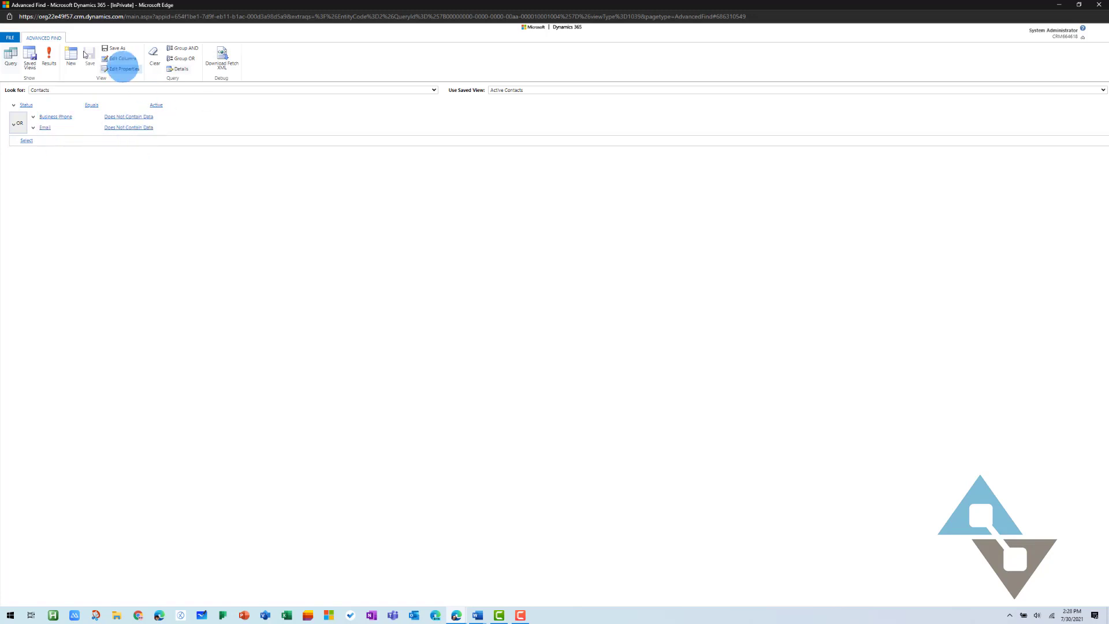
pyautogui.click(49, 59)
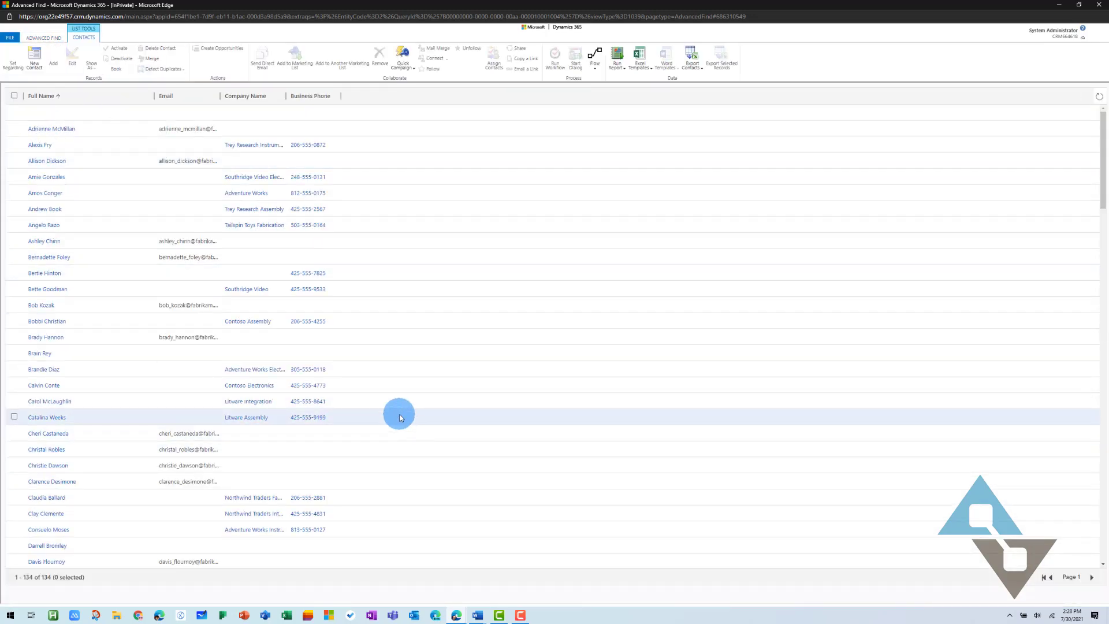
pyautogui.click(27, 37)
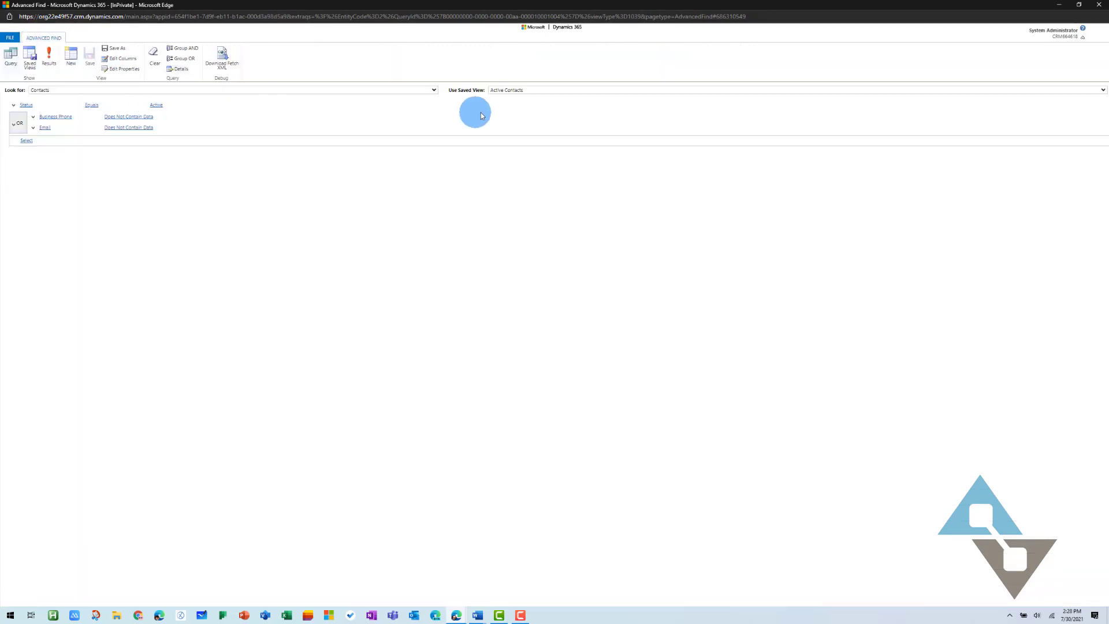
# Save the query as a new view named 'Active Contacts Missing Phone or Email'
pyautogui.click(113, 48)
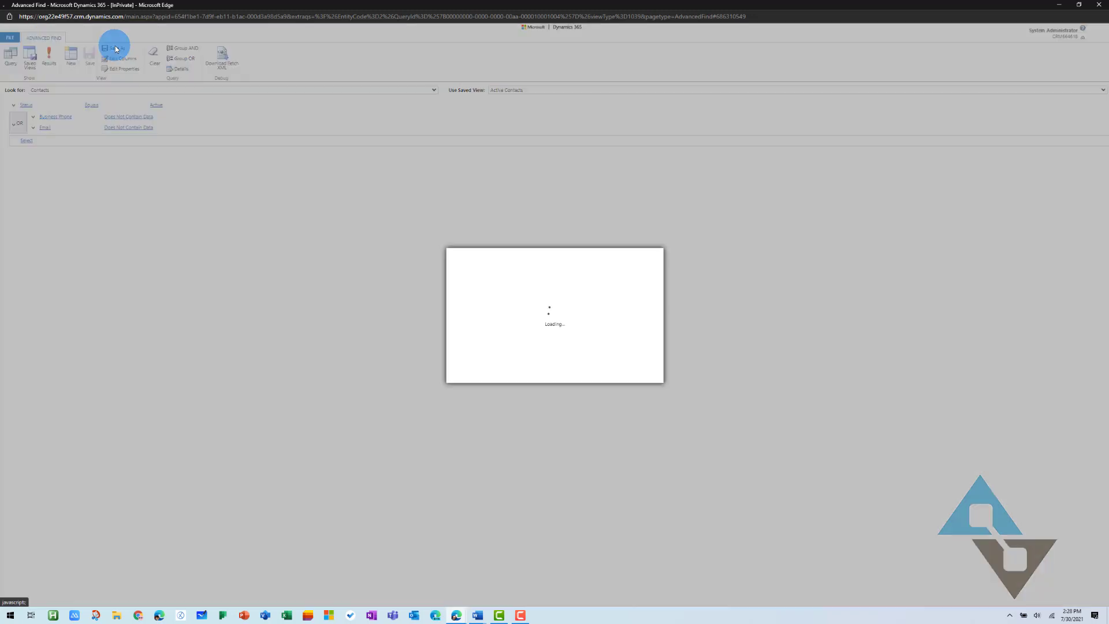
pyautogui.click(532, 312)
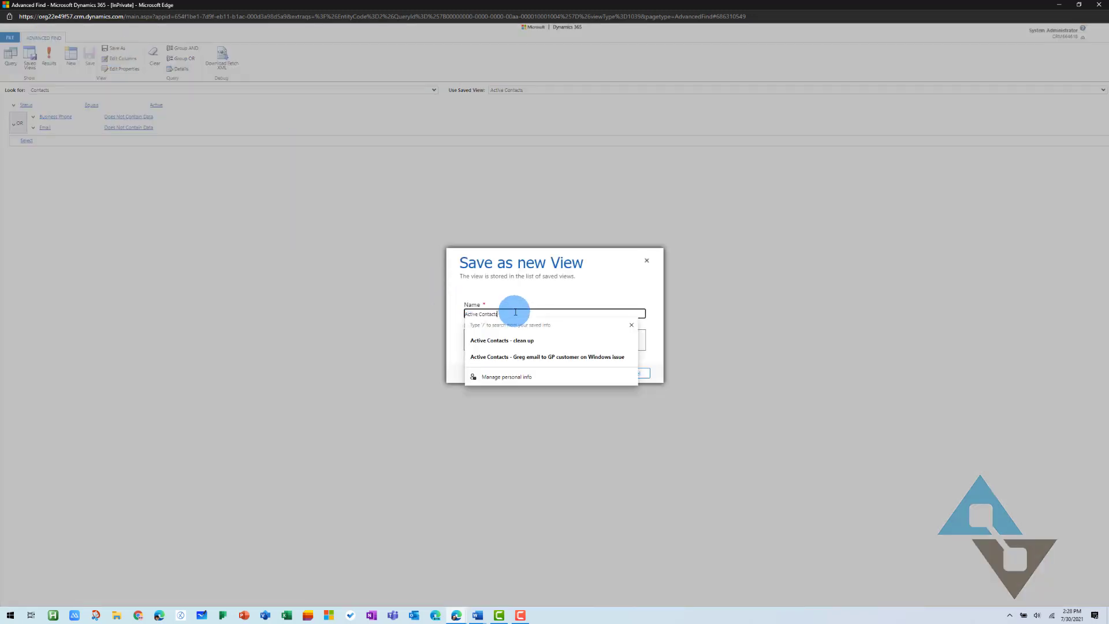
pyautogui.write('Missing Phone or Em')
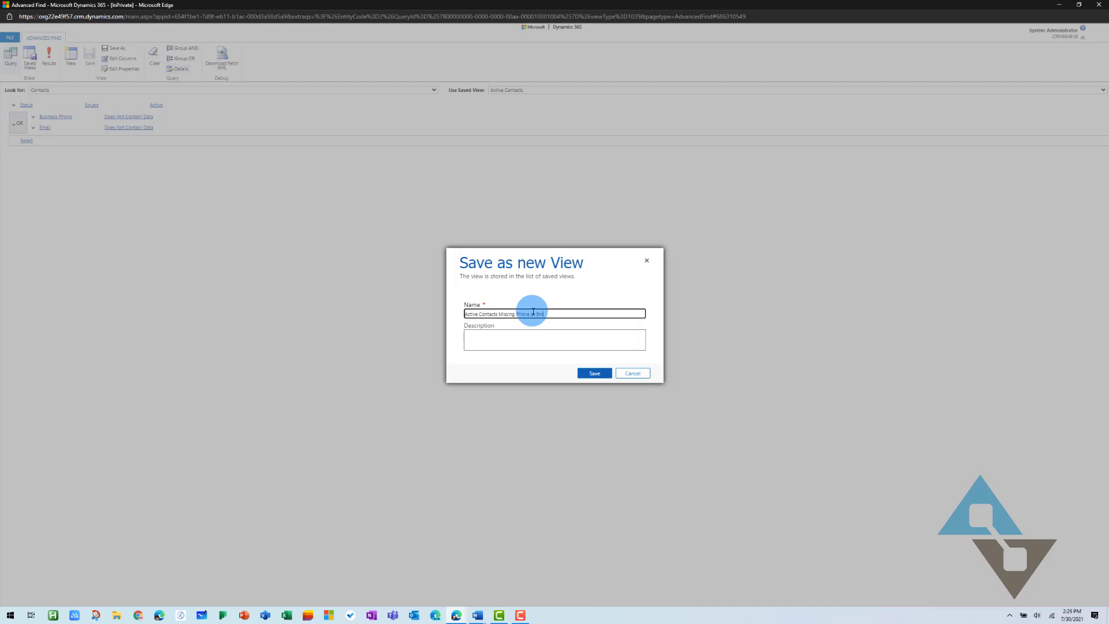
pyautogui.write('ail')
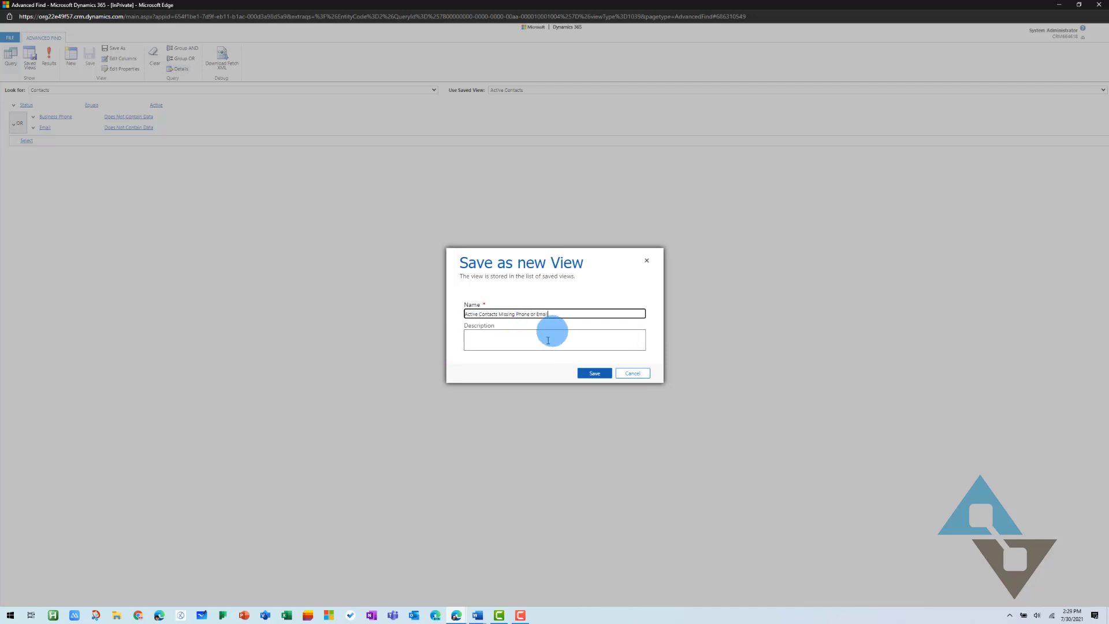
pyautogui.click(596, 373)
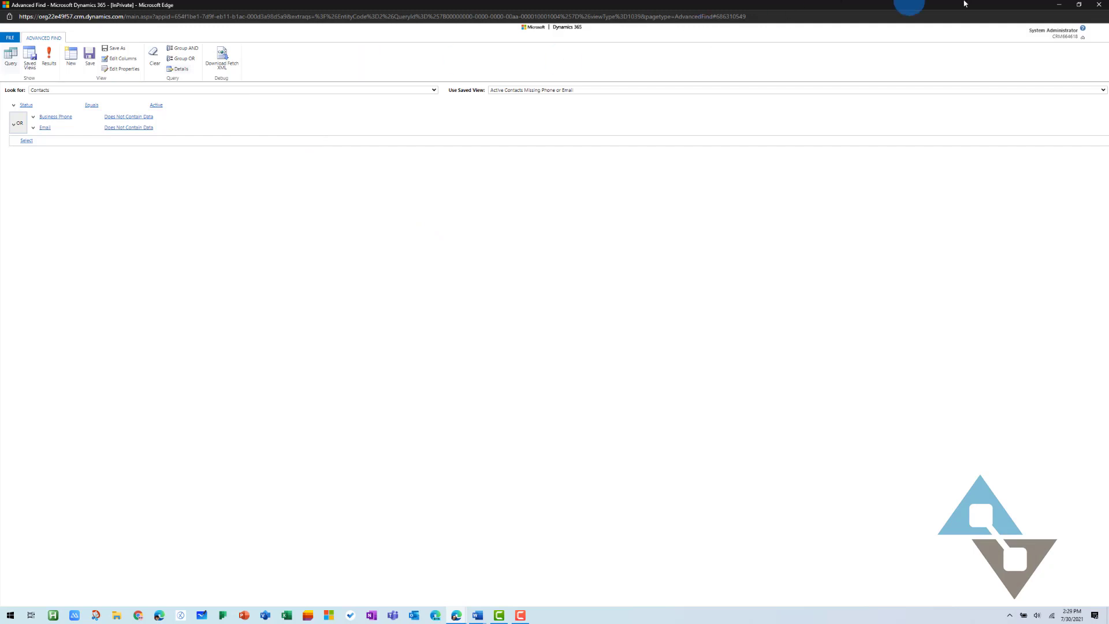
# Close Advanced Find and switch the contacts grid to Active Contacts Missing Phone or Email, showing 134 records
pyautogui.click(1100, 6)
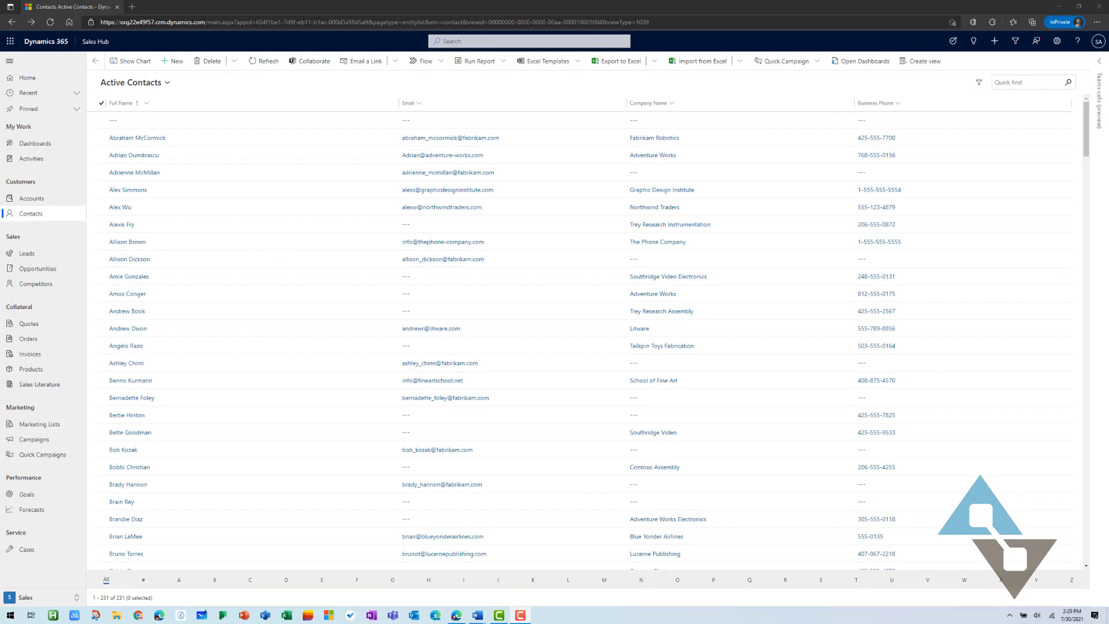
pyautogui.click(146, 102)
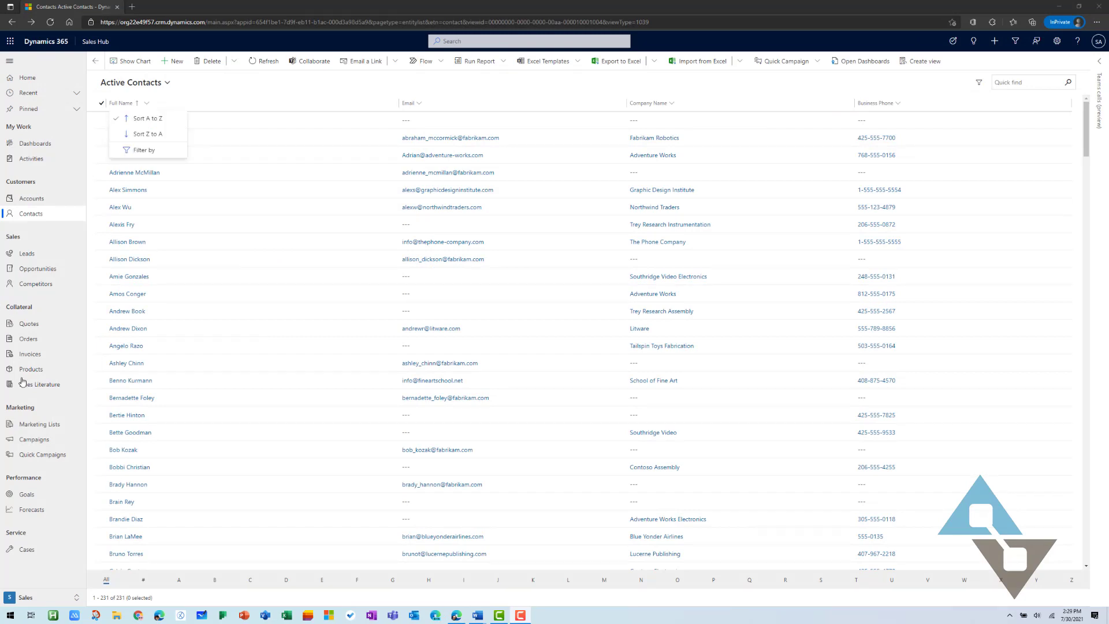
pyautogui.click(173, 82)
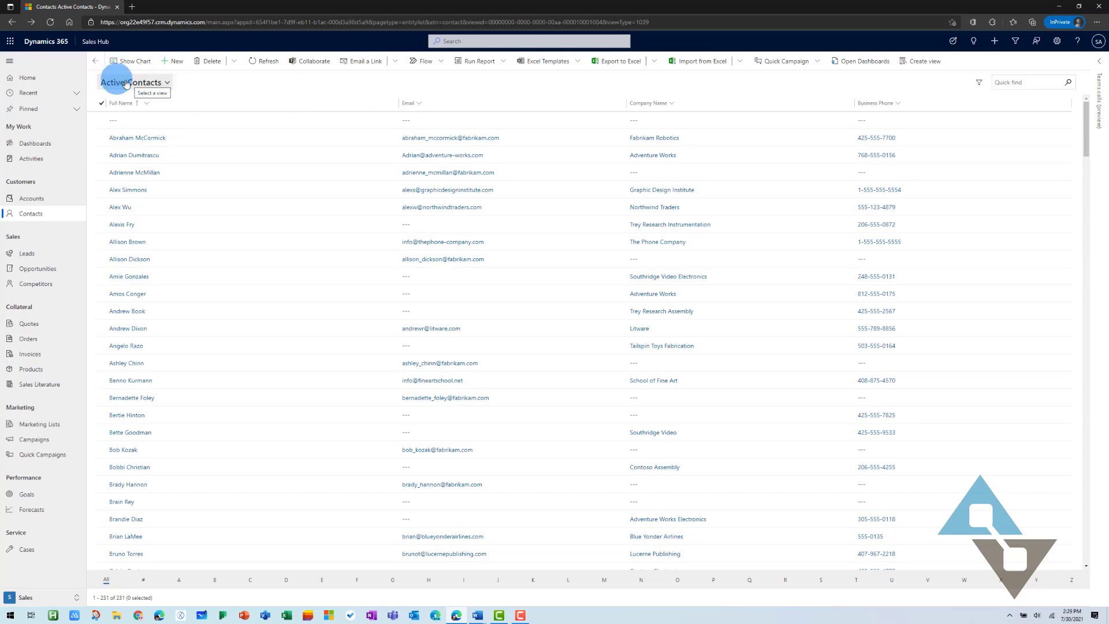
pyautogui.click(168, 84)
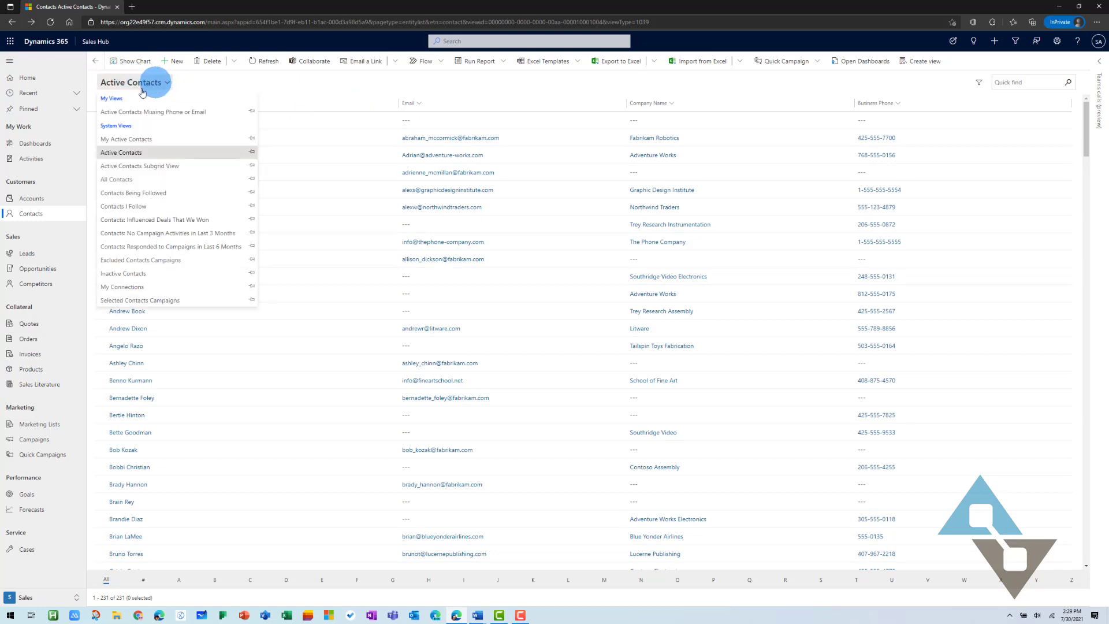
pyautogui.click(182, 114)
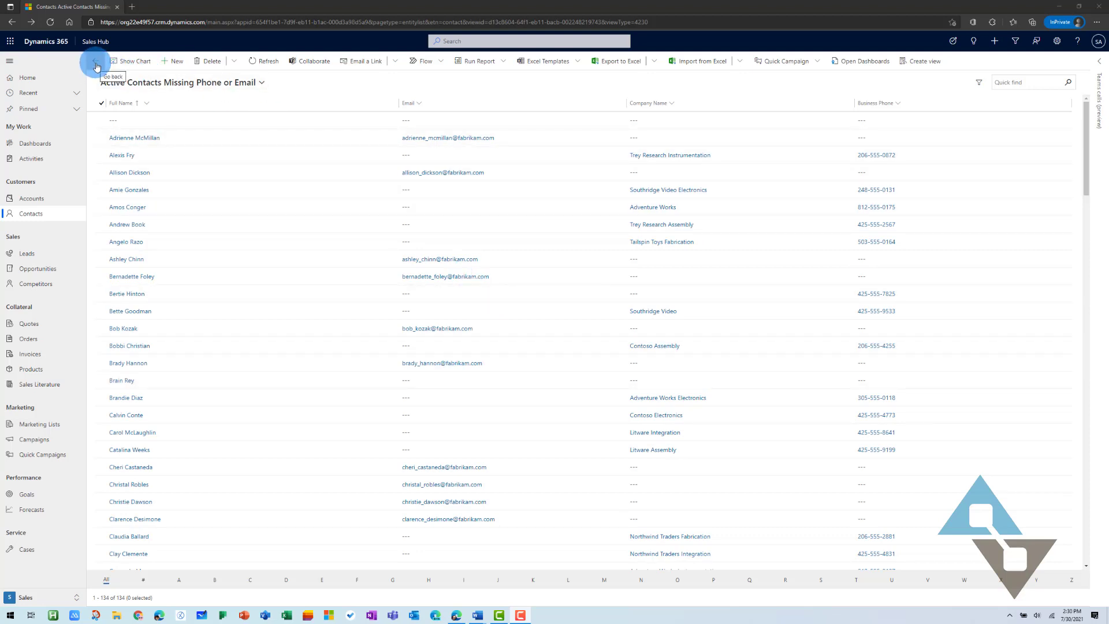
# Open the first contact's form and show the view's contacts as a record set panel
pyautogui.doubleClick(137, 121)
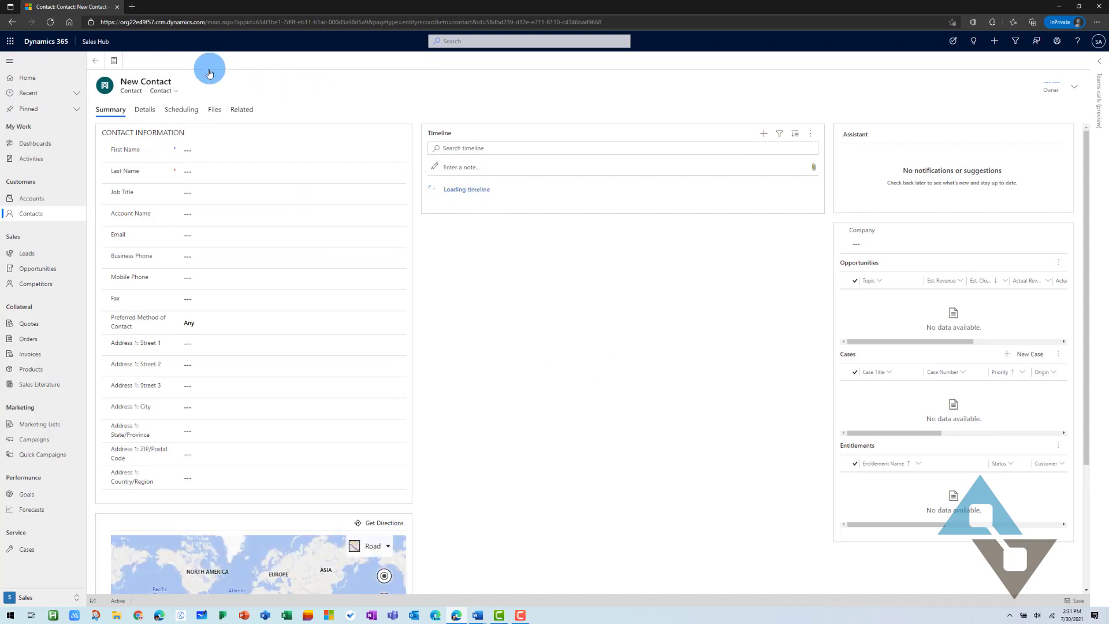
pyautogui.click(298, 152)
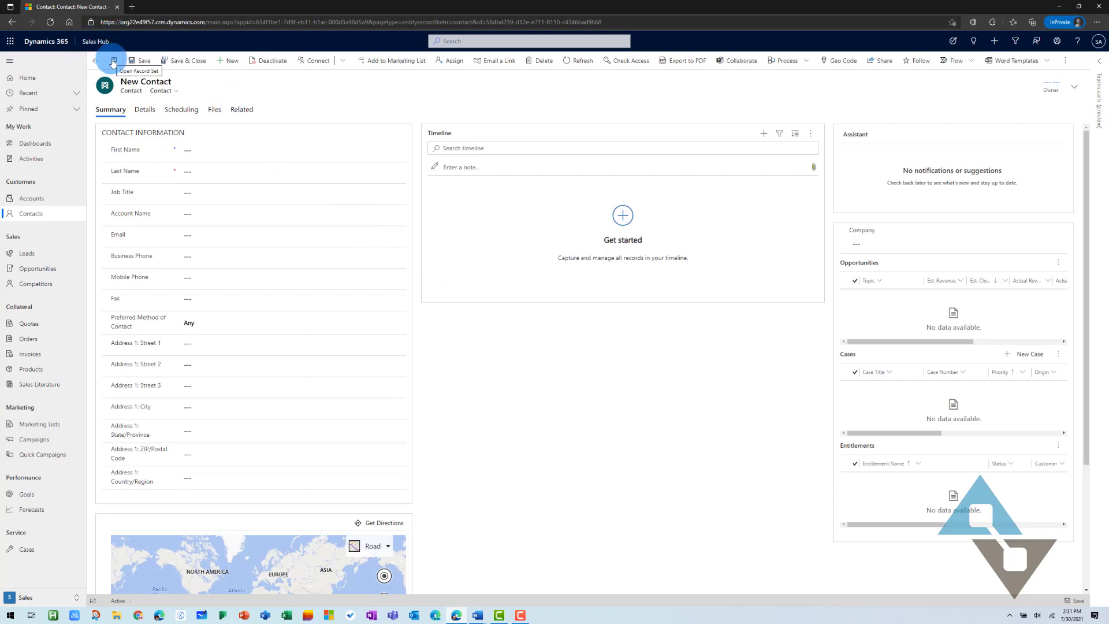
pyautogui.click(114, 61)
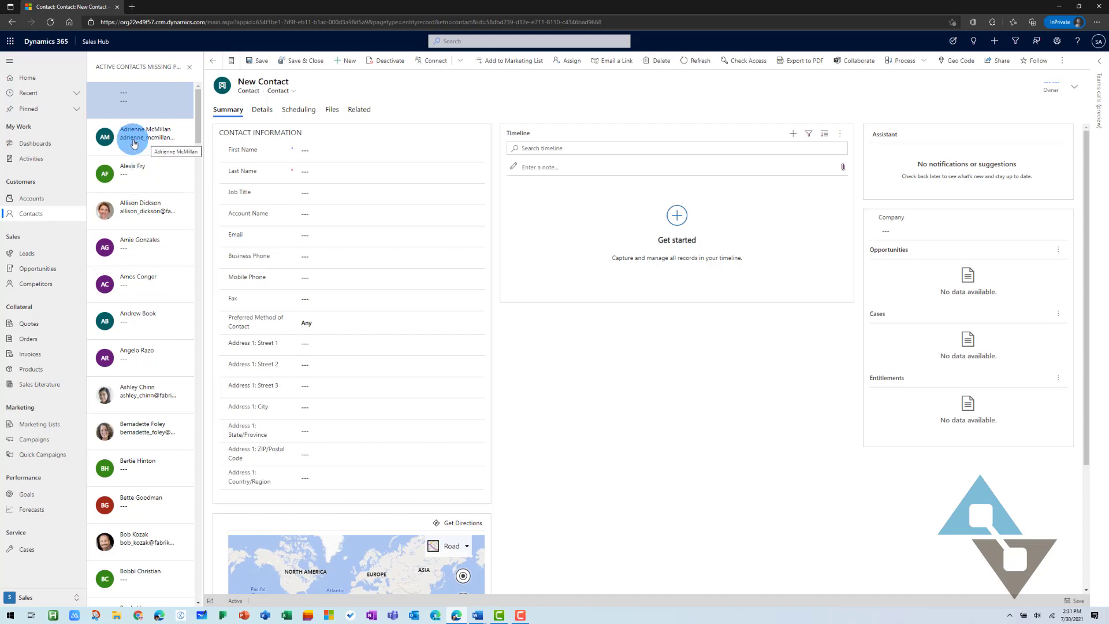
# Give the email-only contact a business phone number, save and close, then return to the 132-contact list
pyautogui.click(134, 141)
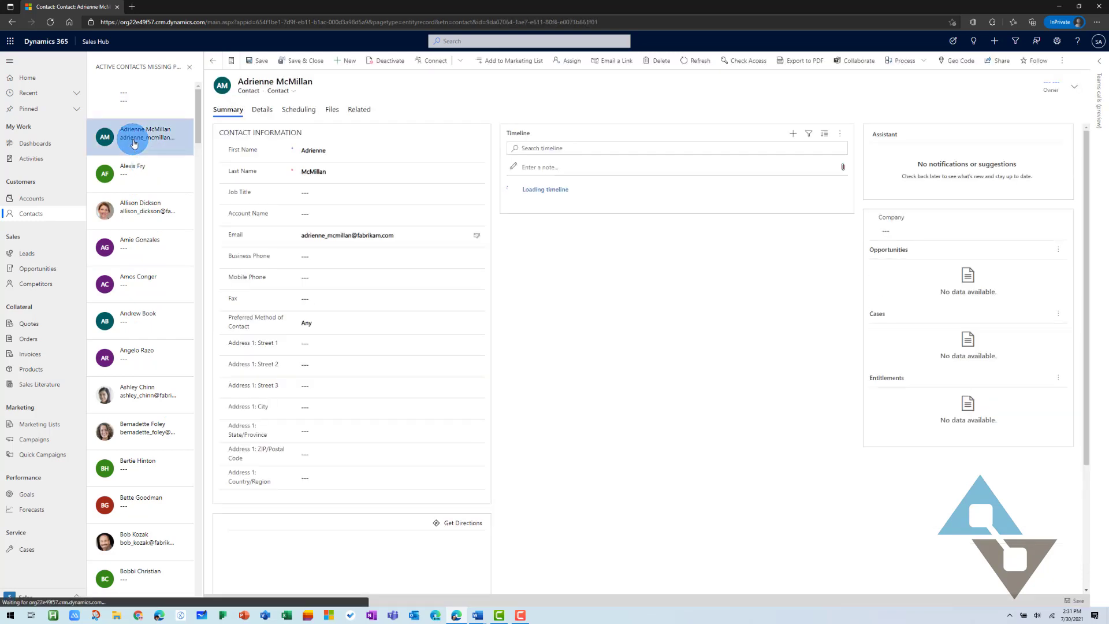
pyautogui.click(133, 185)
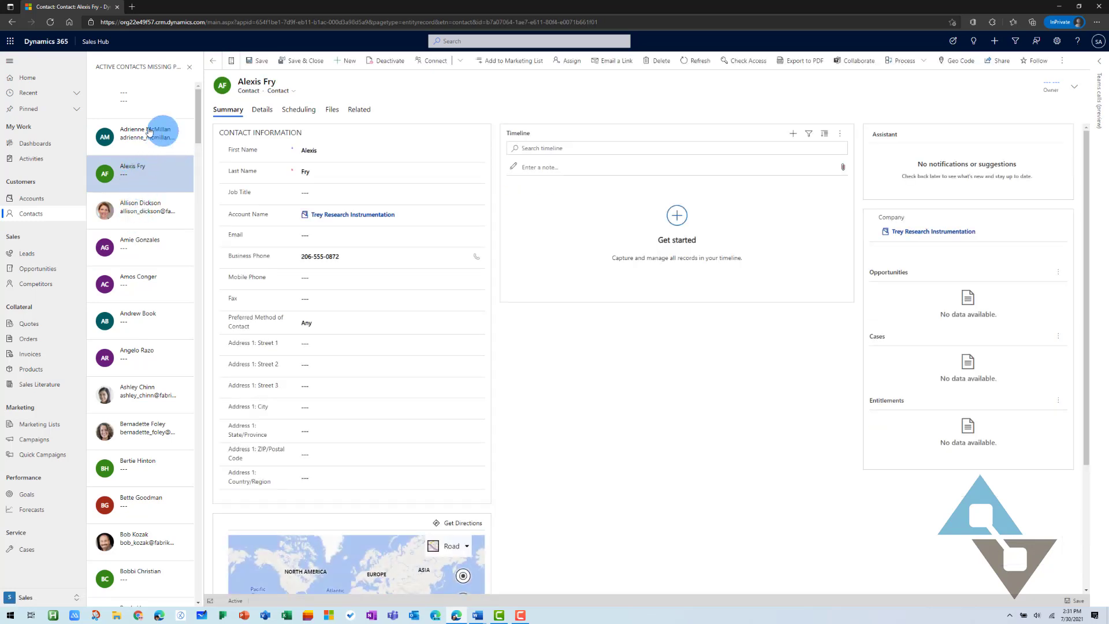
pyautogui.click(149, 131)
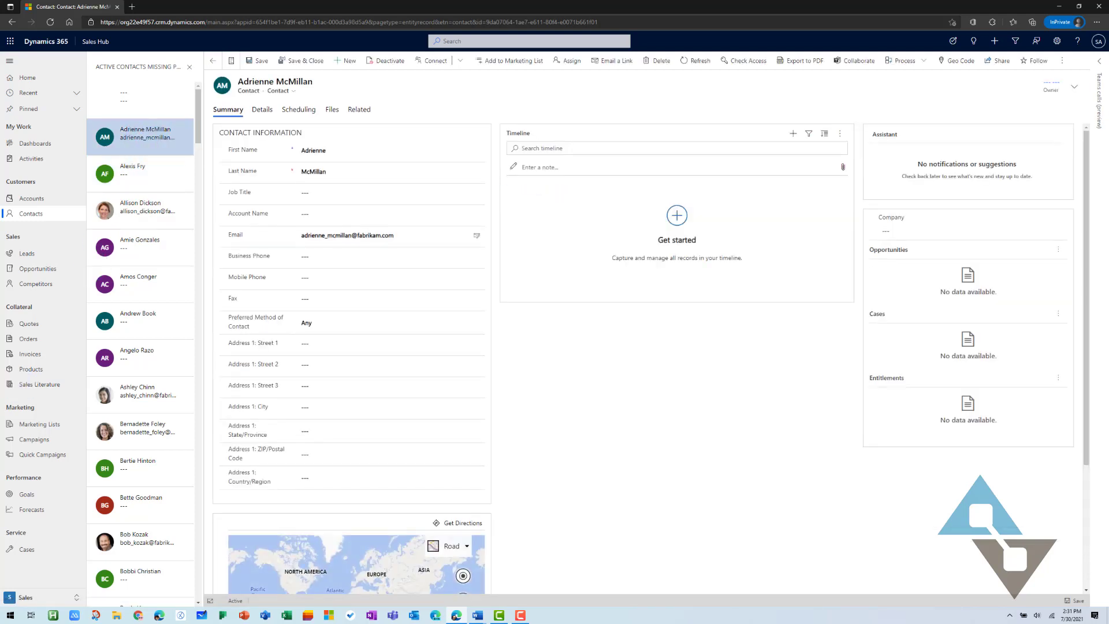
pyautogui.click(306, 267)
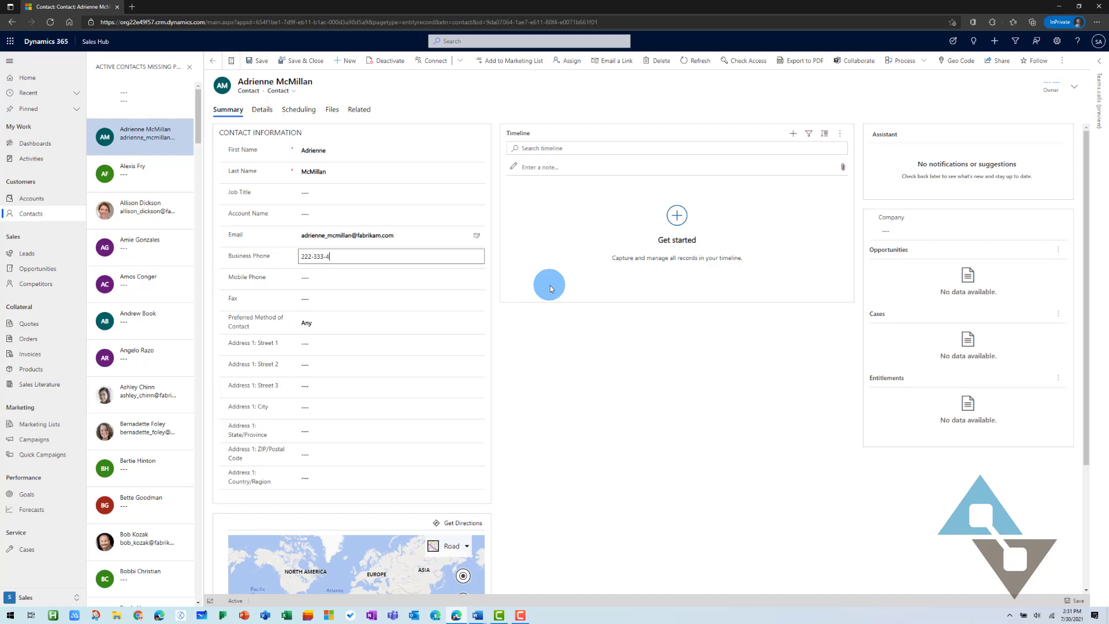
pyautogui.press('Tab')
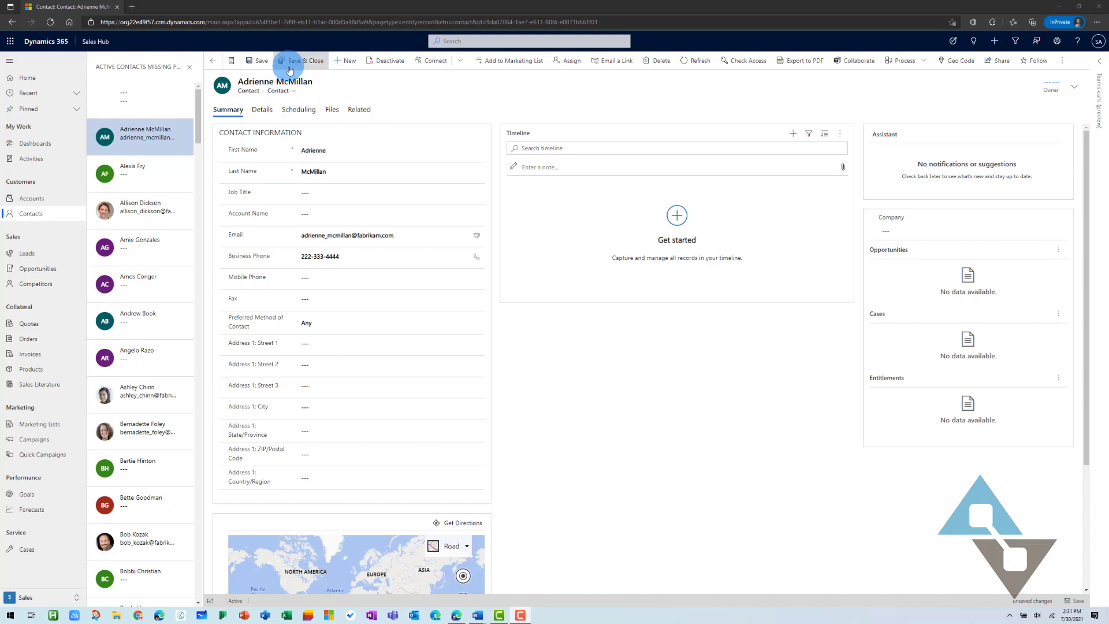
pyautogui.click(260, 64)
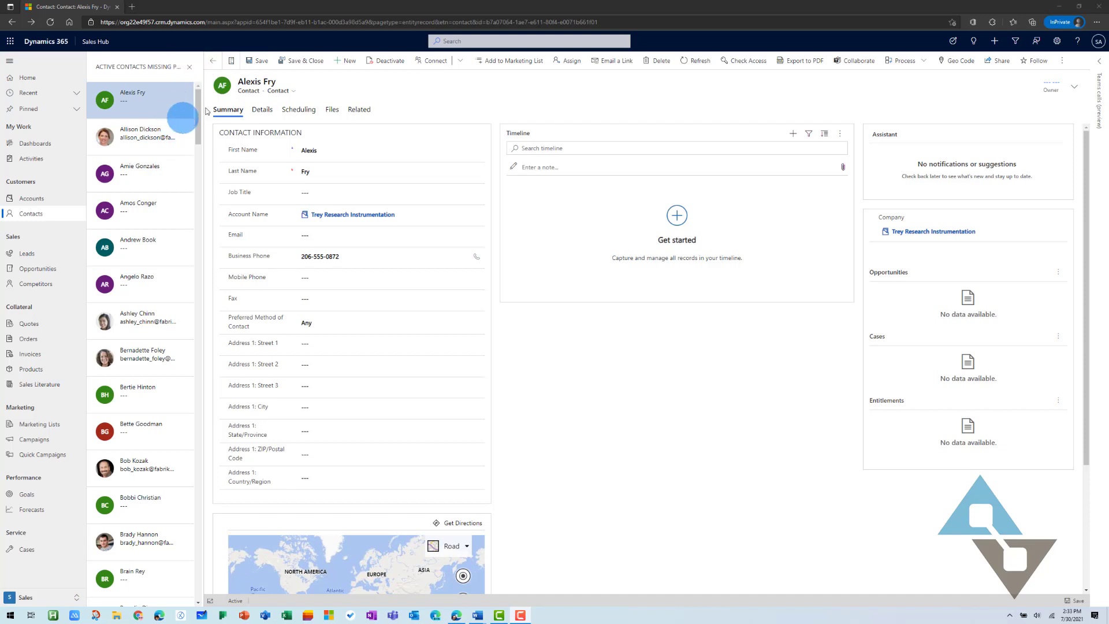
pyautogui.click(215, 61)
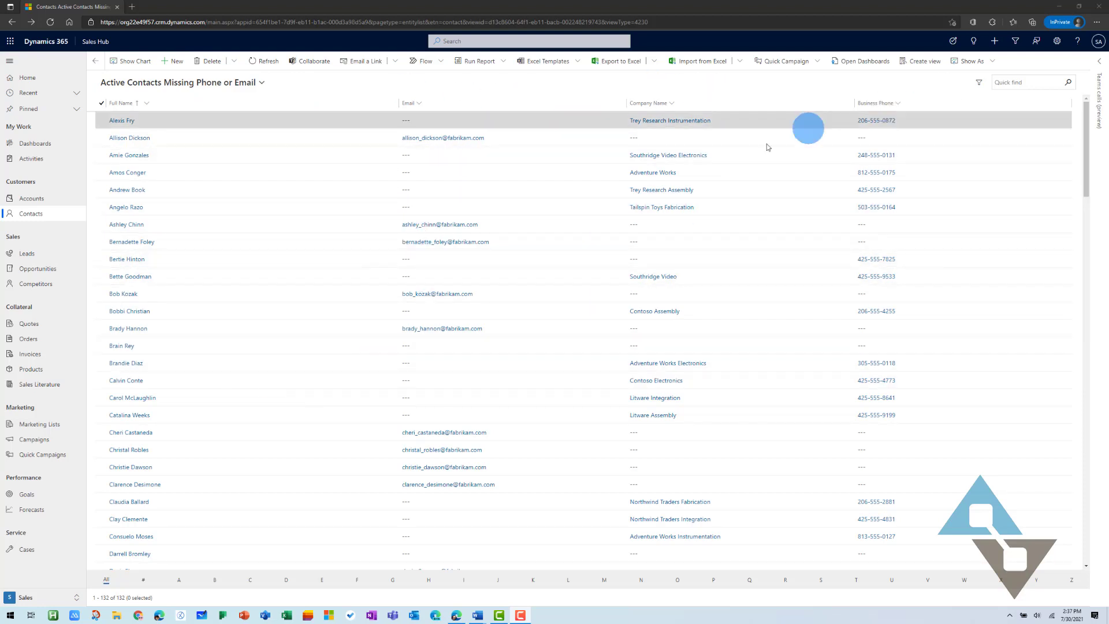
# Switch the list to an editable grid and enter the Trey Research Instrumentation contact's email
pyautogui.click(994, 61)
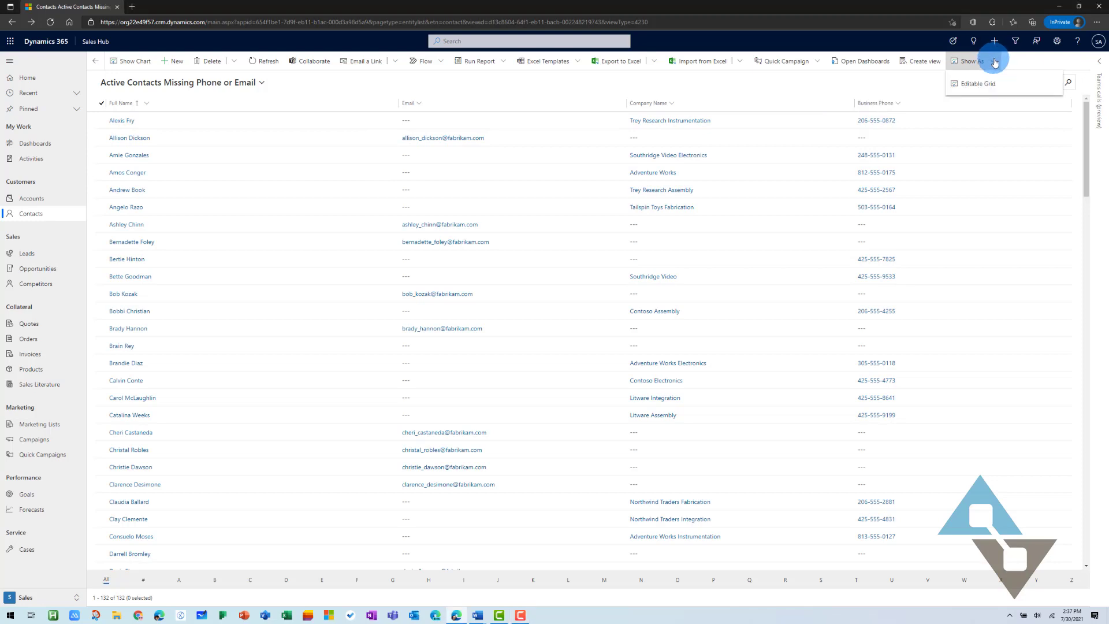
pyautogui.click(992, 86)
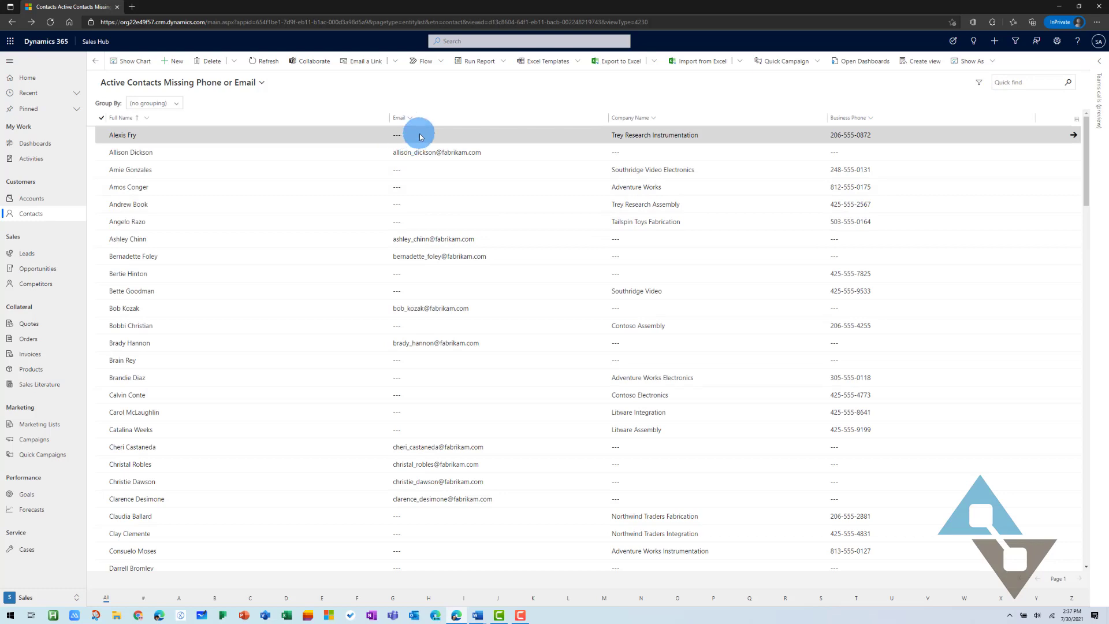
pyautogui.click(421, 136)
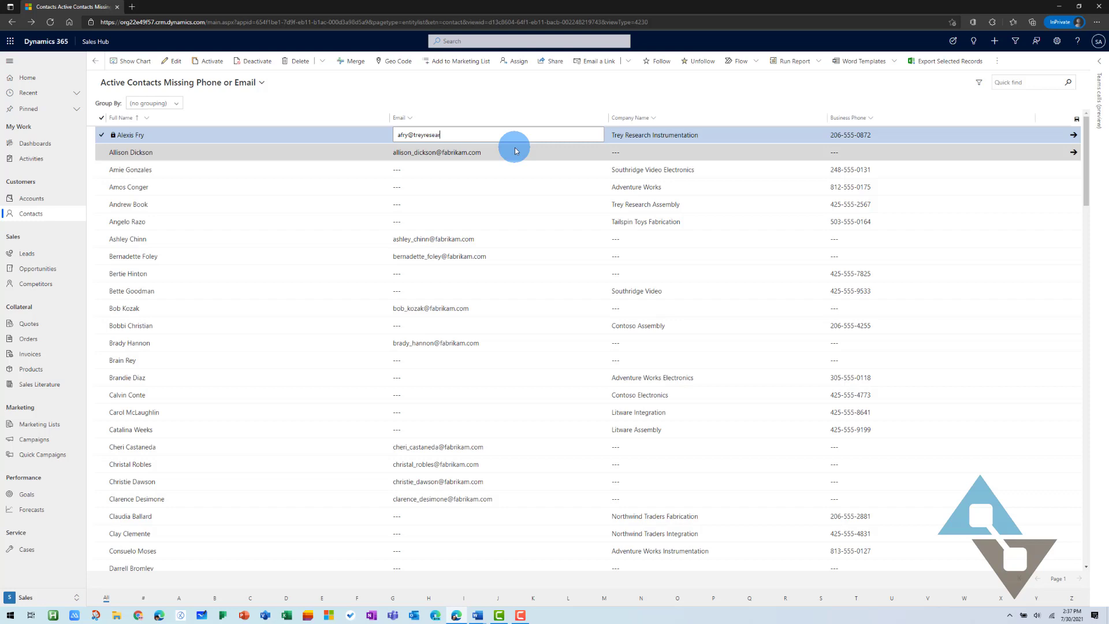
pyautogui.press('Return')
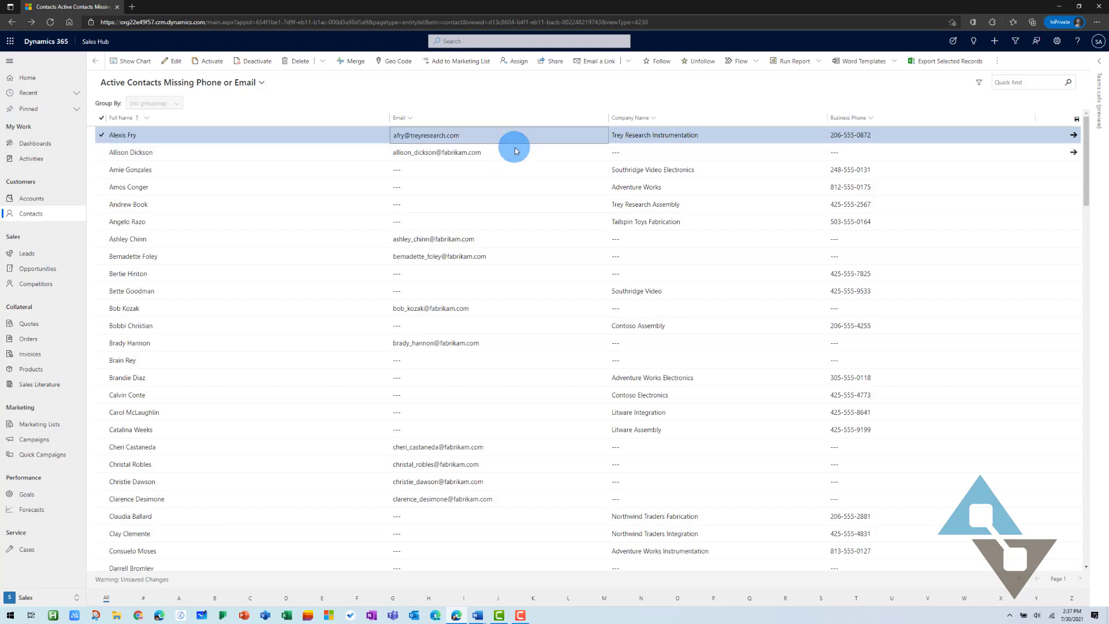
# Open the Southridge Video Electronics contact's email cell, leave it unchanged, and clear the row selection
pyautogui.click(429, 172)
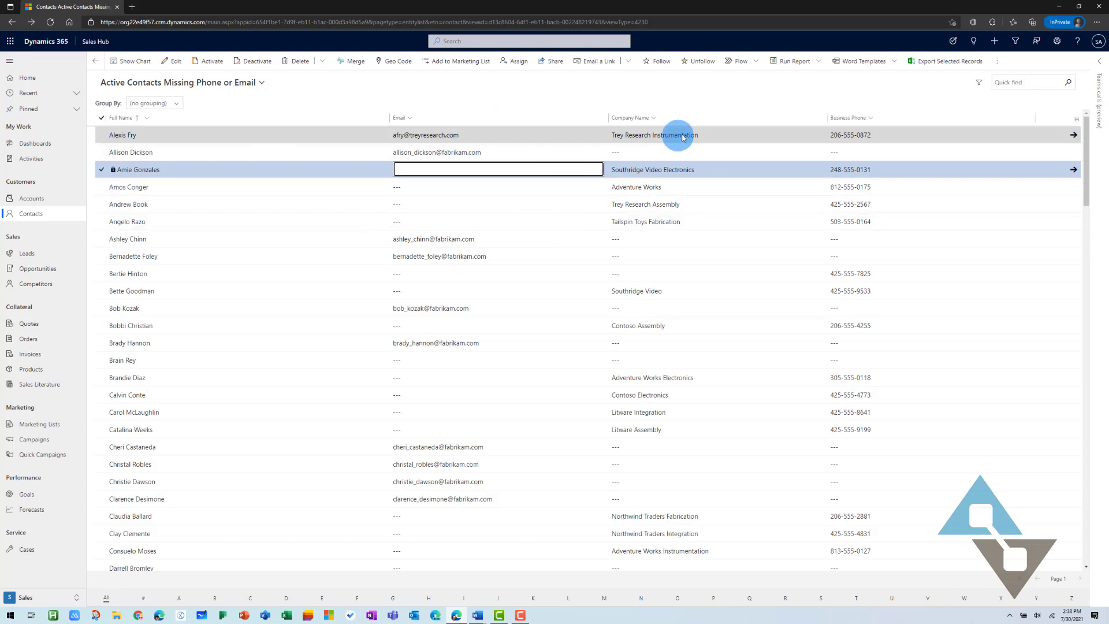
pyautogui.click(440, 90)
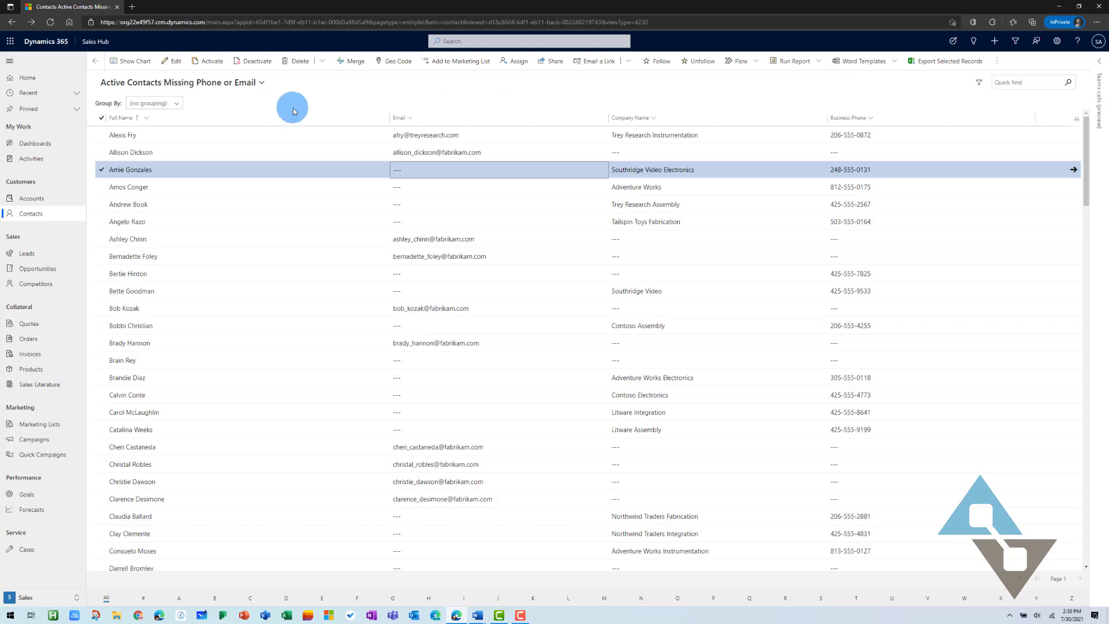
pyautogui.click(102, 171)
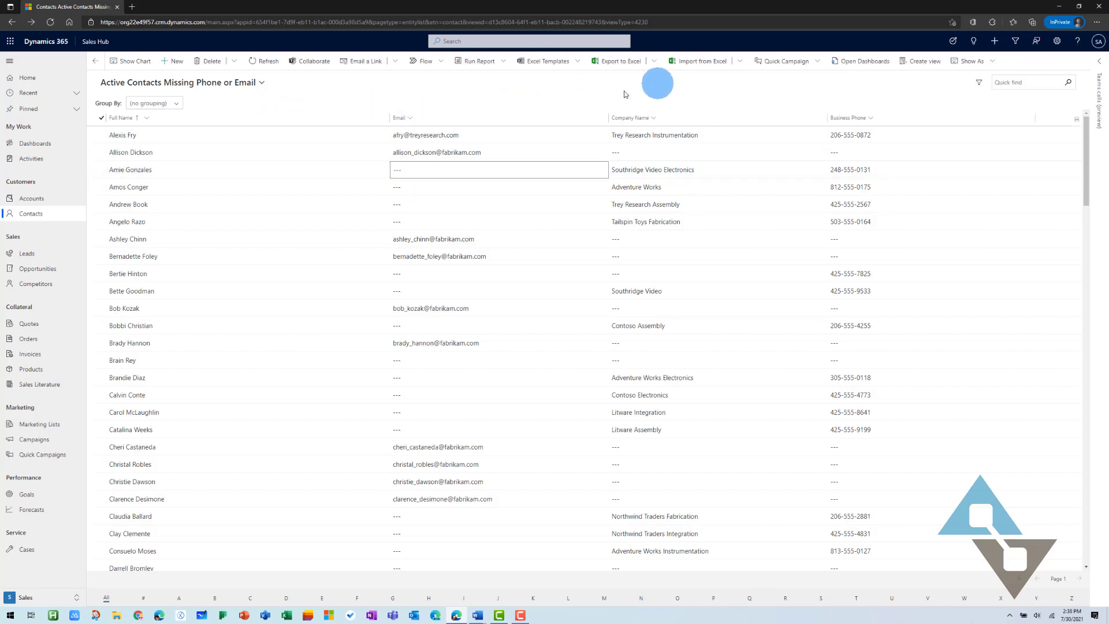
# Open the list in Excel Online, enter the missing email in cell H3, and save it back to Dynamics
pyautogui.click(654, 60)
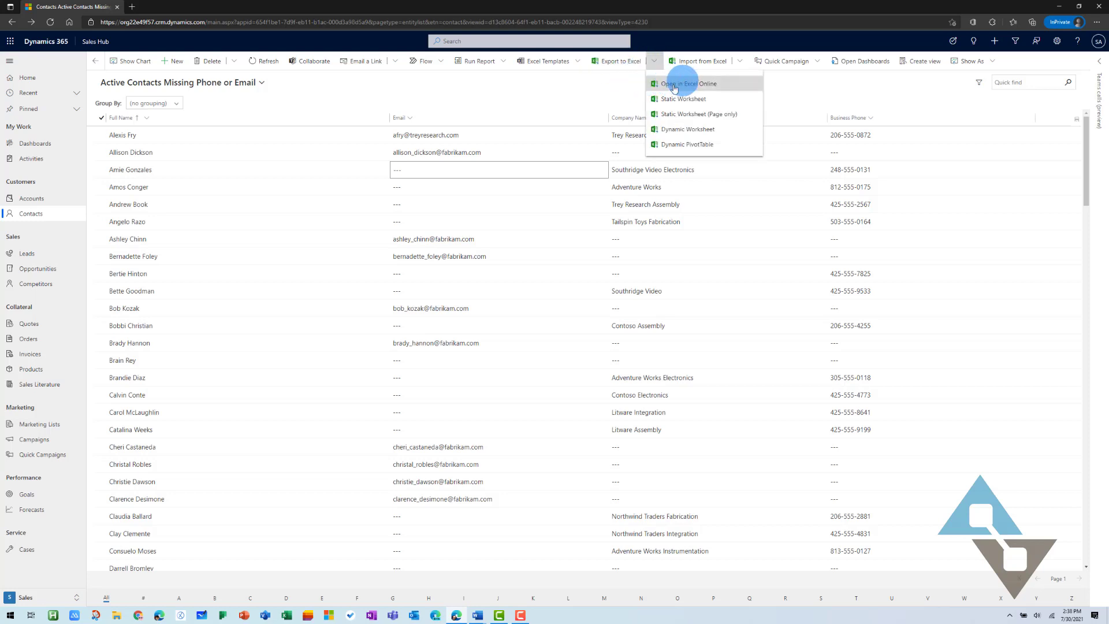
pyautogui.click(706, 88)
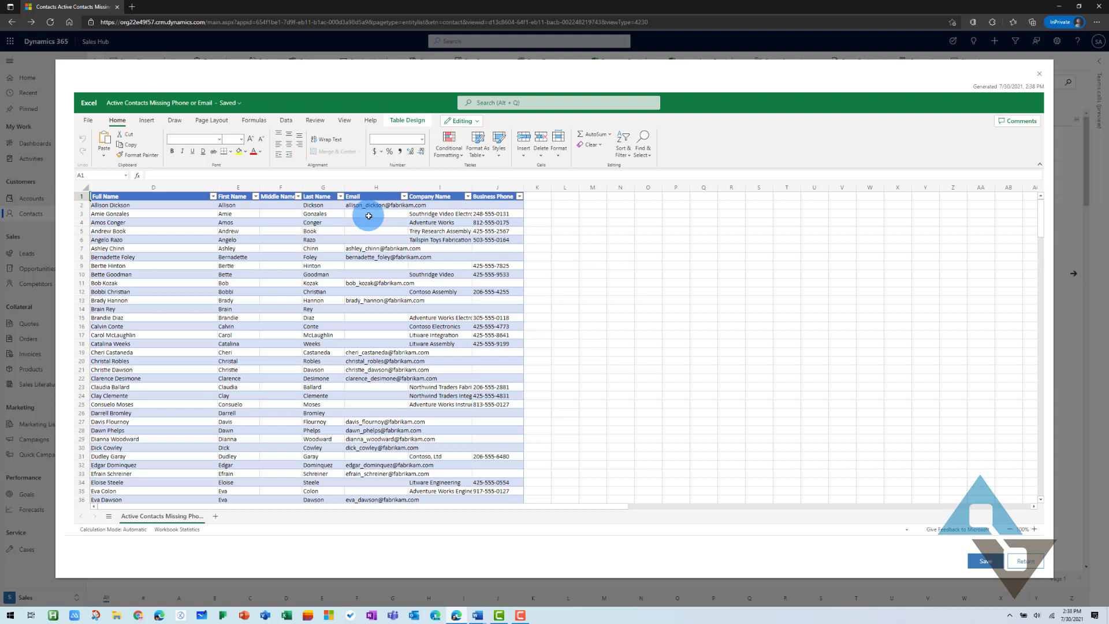
pyautogui.click(369, 216)
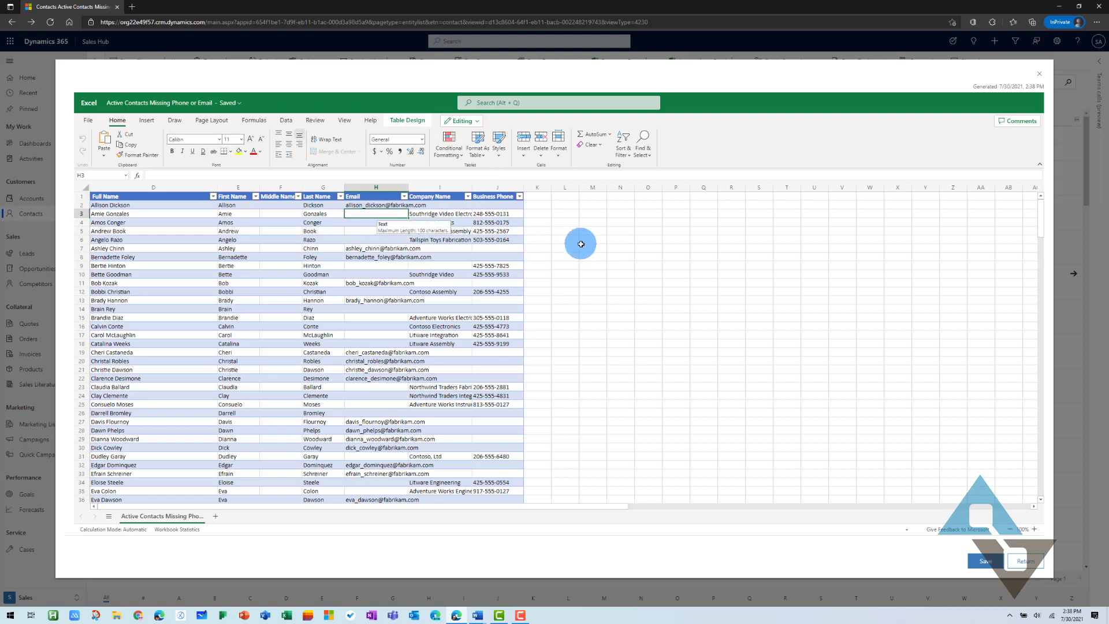
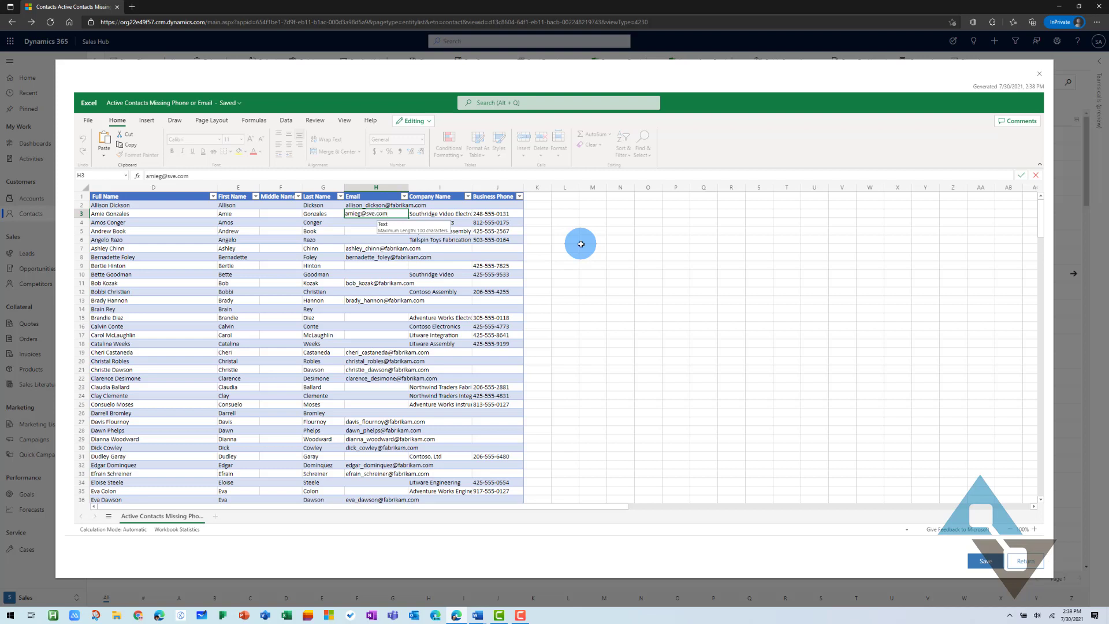
pyautogui.press('Tab')
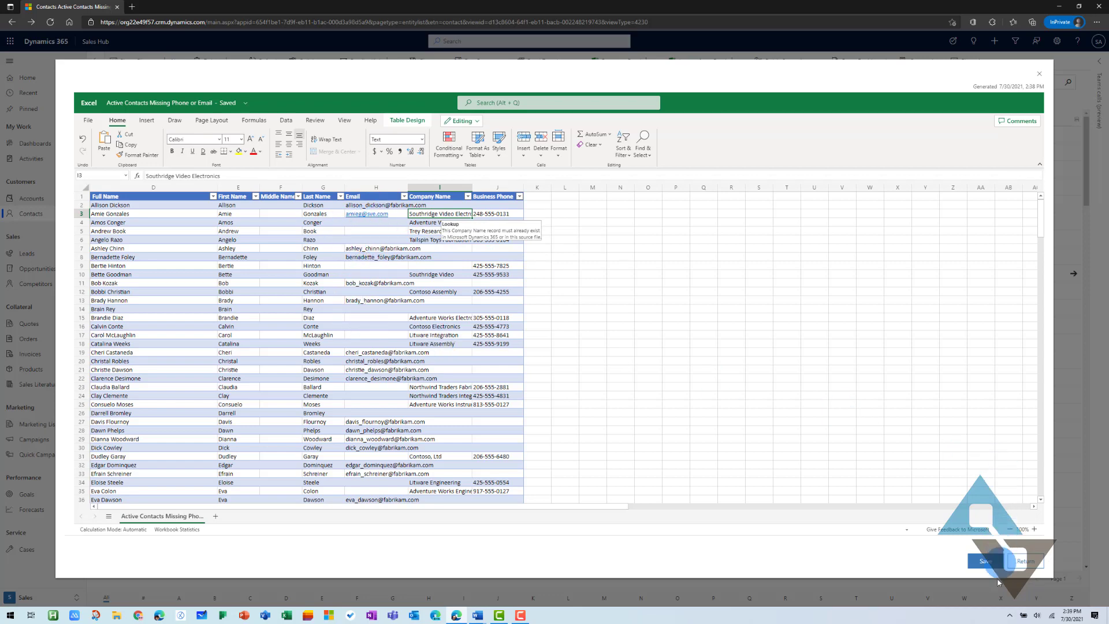
pyautogui.click(986, 561)
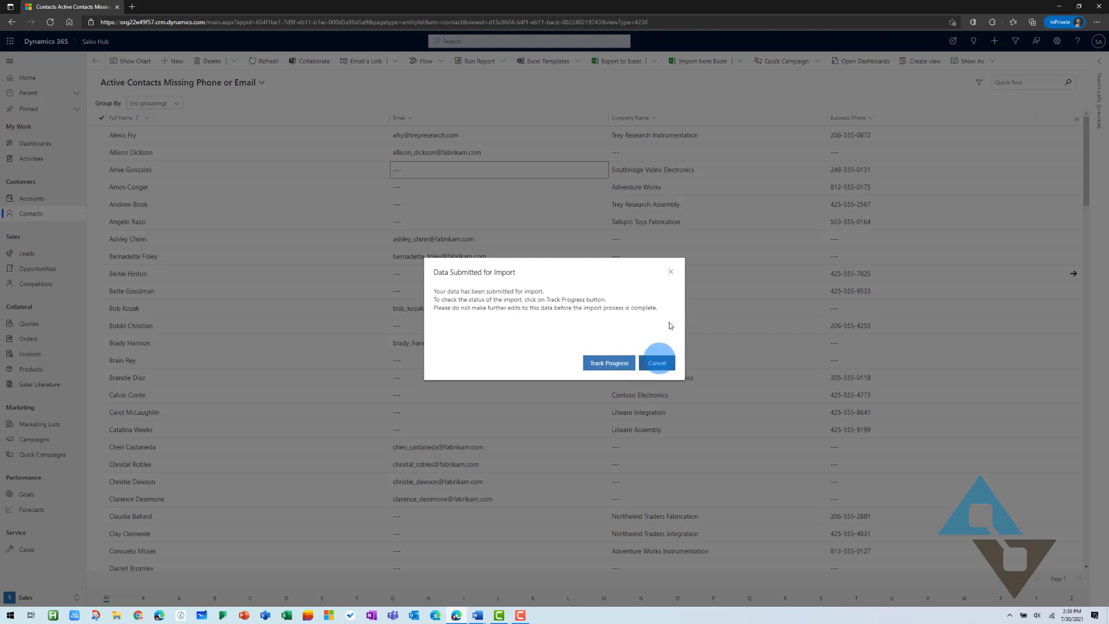
# Dismiss the Data Submitted for Import message and check the Active Contacts Missing Phone or Email list
pyautogui.click(676, 268)
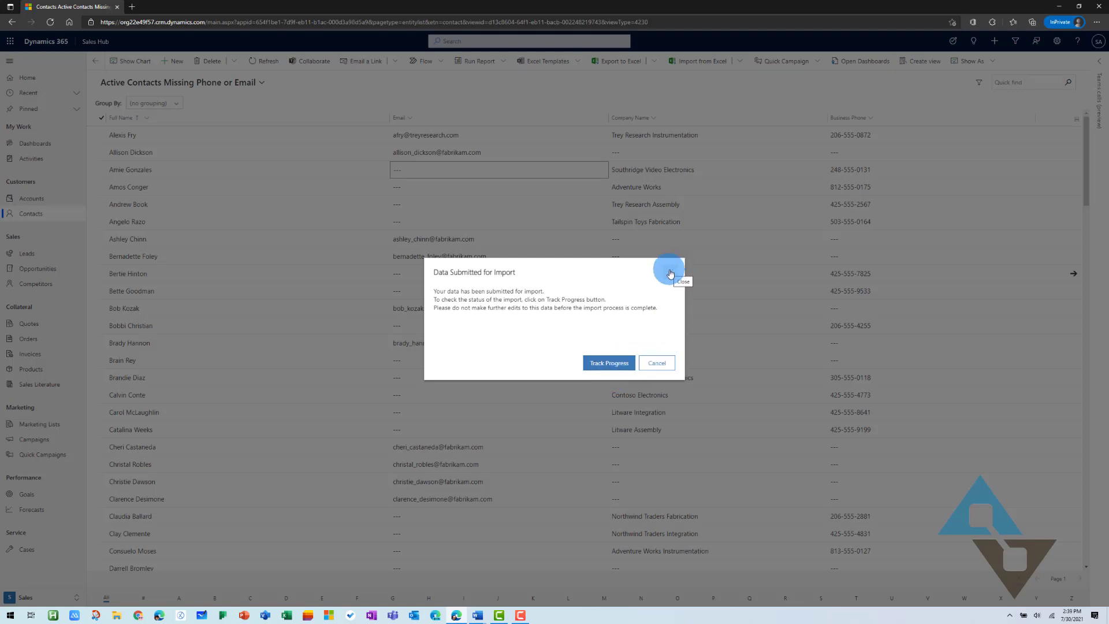
pyautogui.click(657, 364)
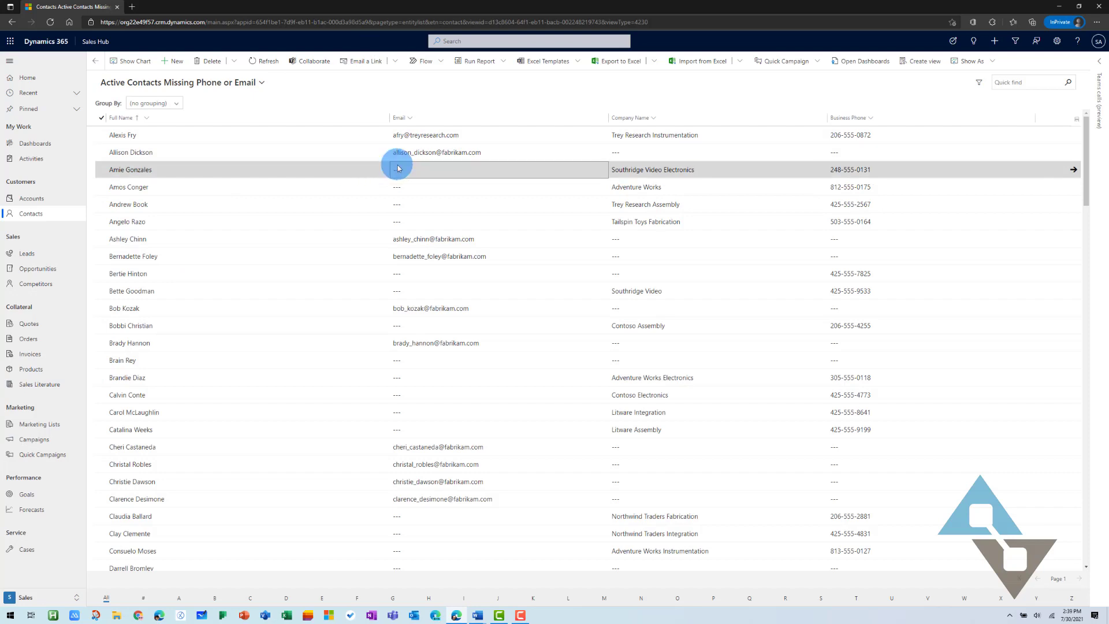
pyautogui.scroll(-1, 428, 165)
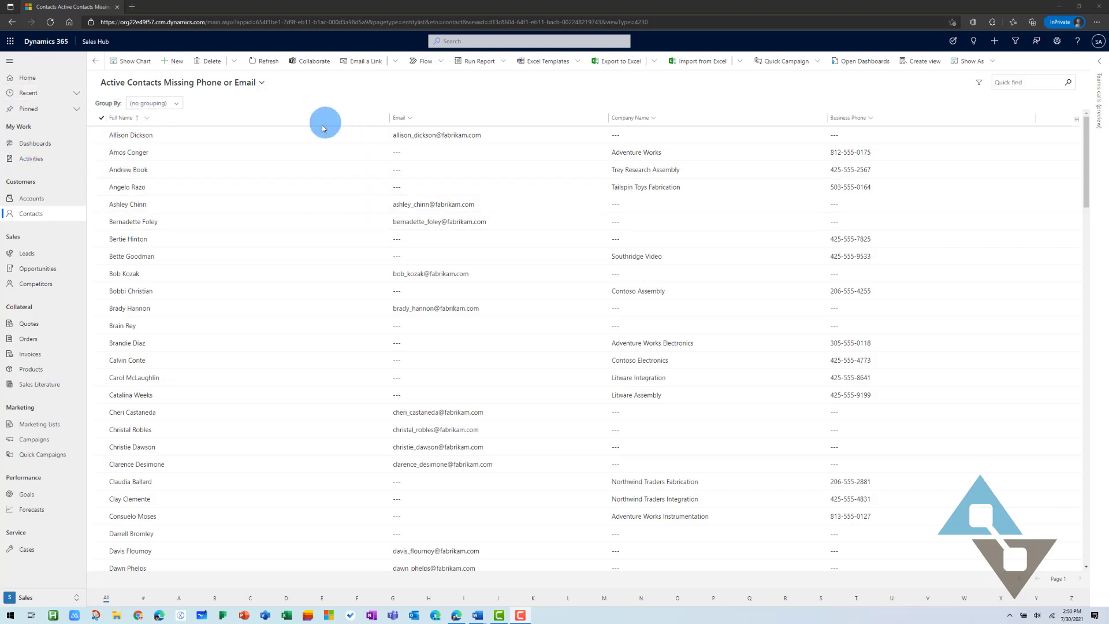
# Switch to the Contact Data Quality Dashboard and view the records behind its Contacts by Owner chart
pyautogui.click(44, 145)
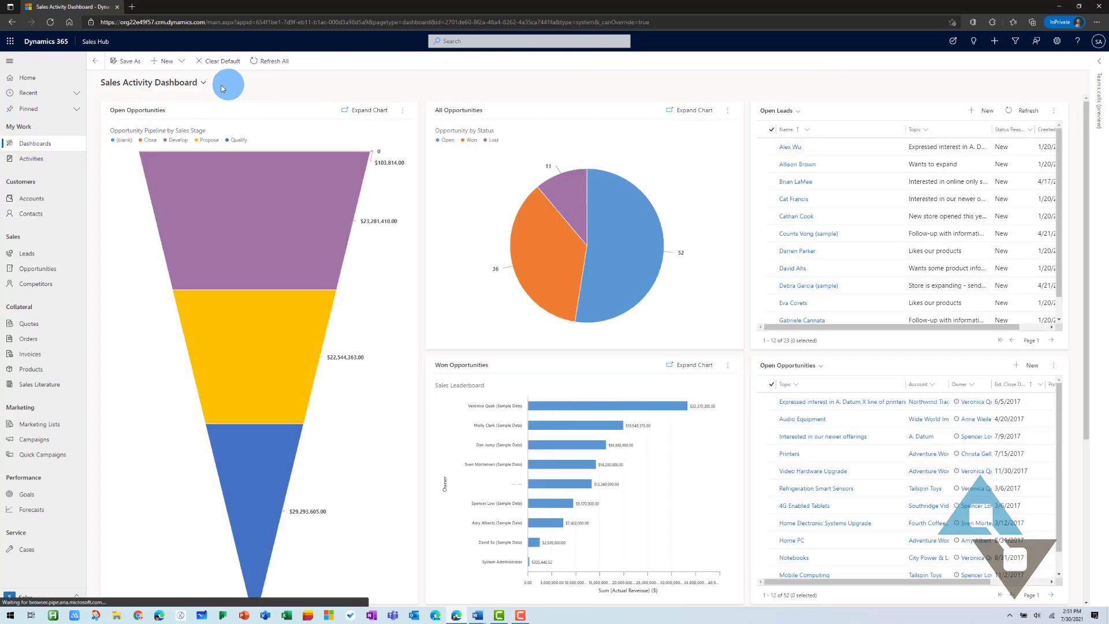
pyautogui.click(207, 86)
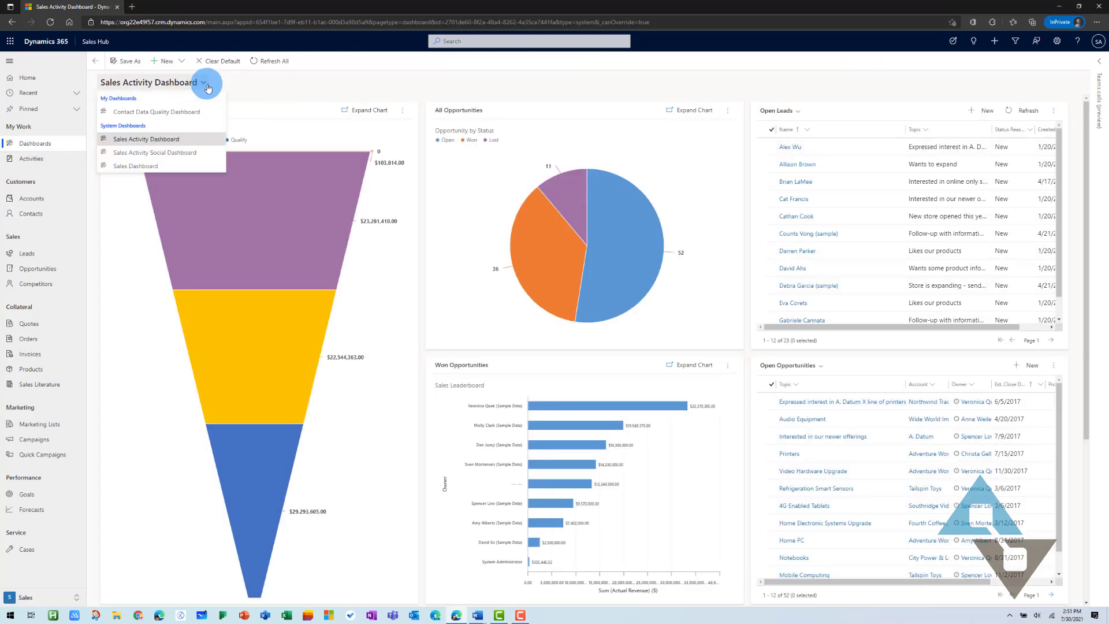
pyautogui.click(166, 113)
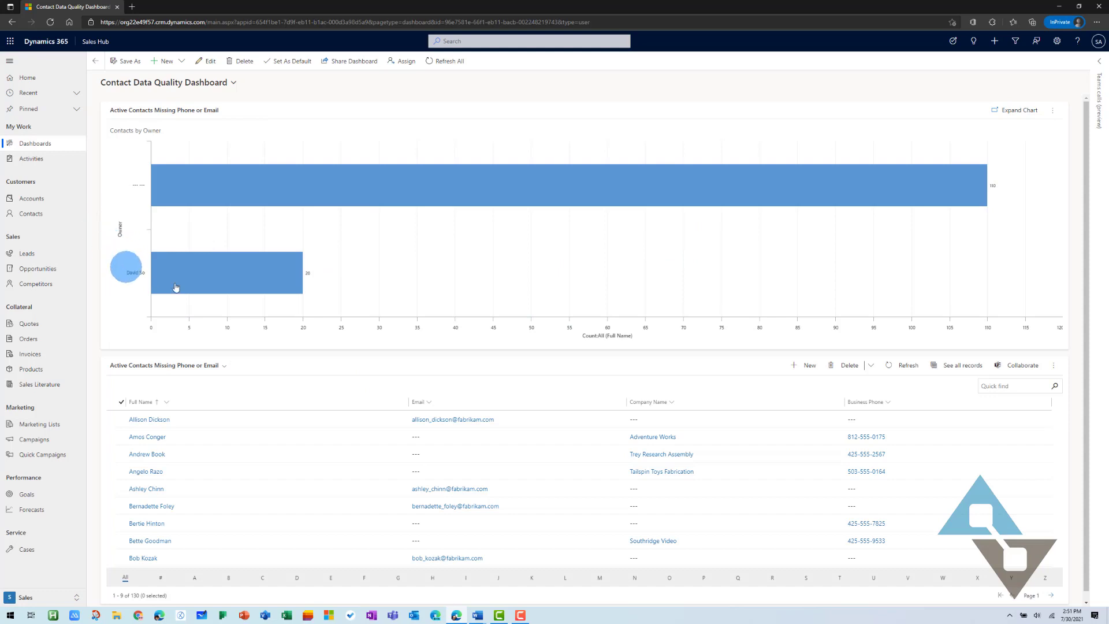
pyautogui.moveTo(247, 279)
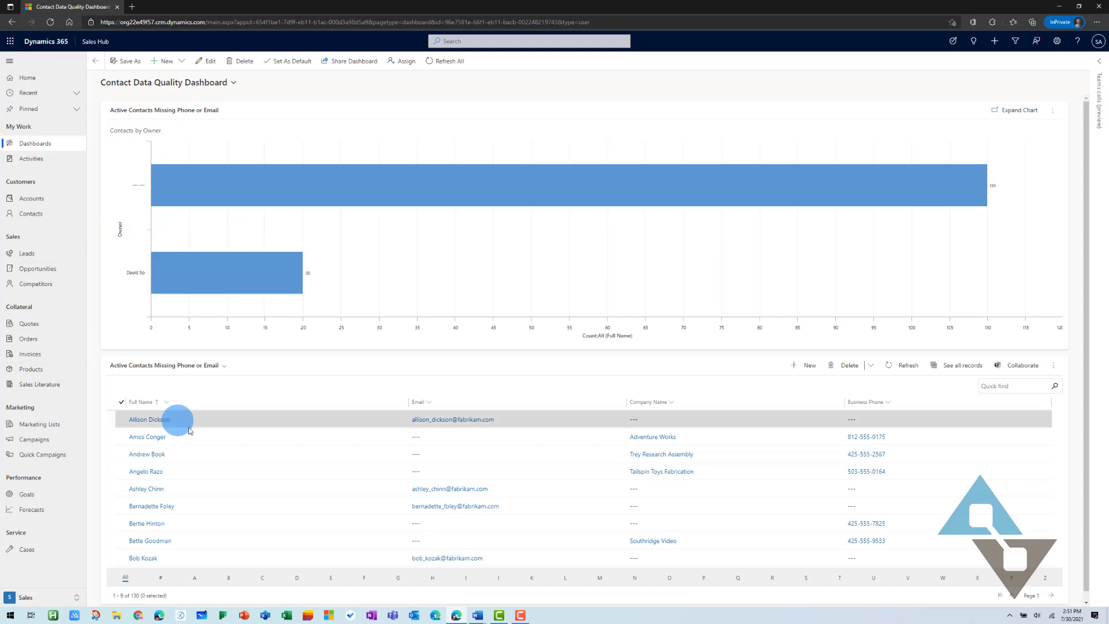
pyautogui.scroll(-1, 194, 447)
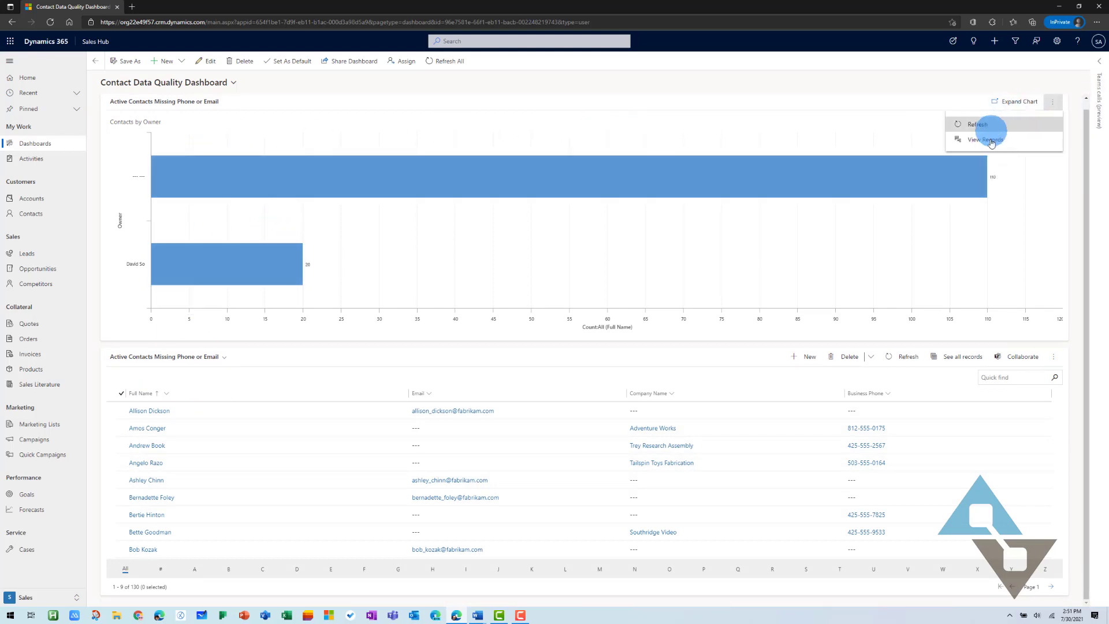
pyautogui.click(987, 140)
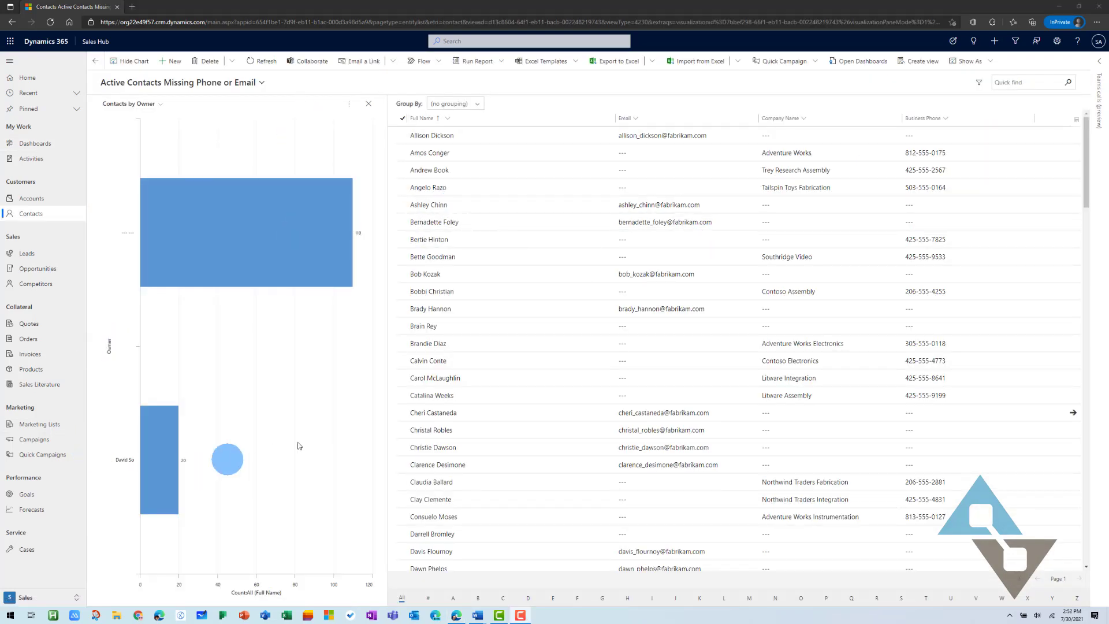
# Filter the grid to the shorter bar owner's 20 contacts, then return to the Home dashboard
pyautogui.moveTo(175, 455)
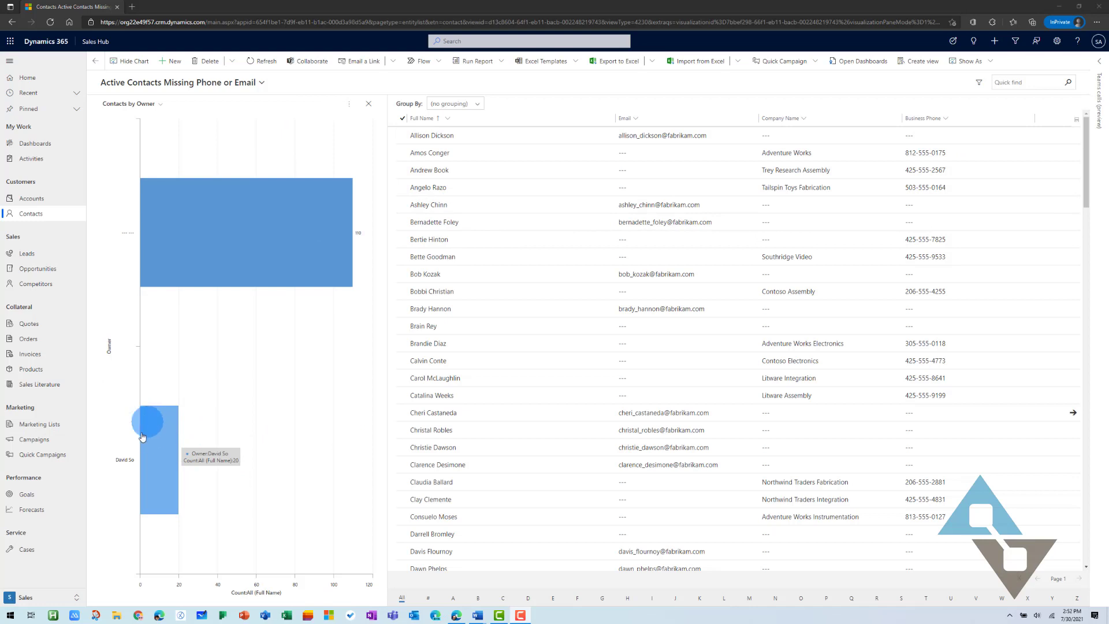
pyautogui.click(160, 439)
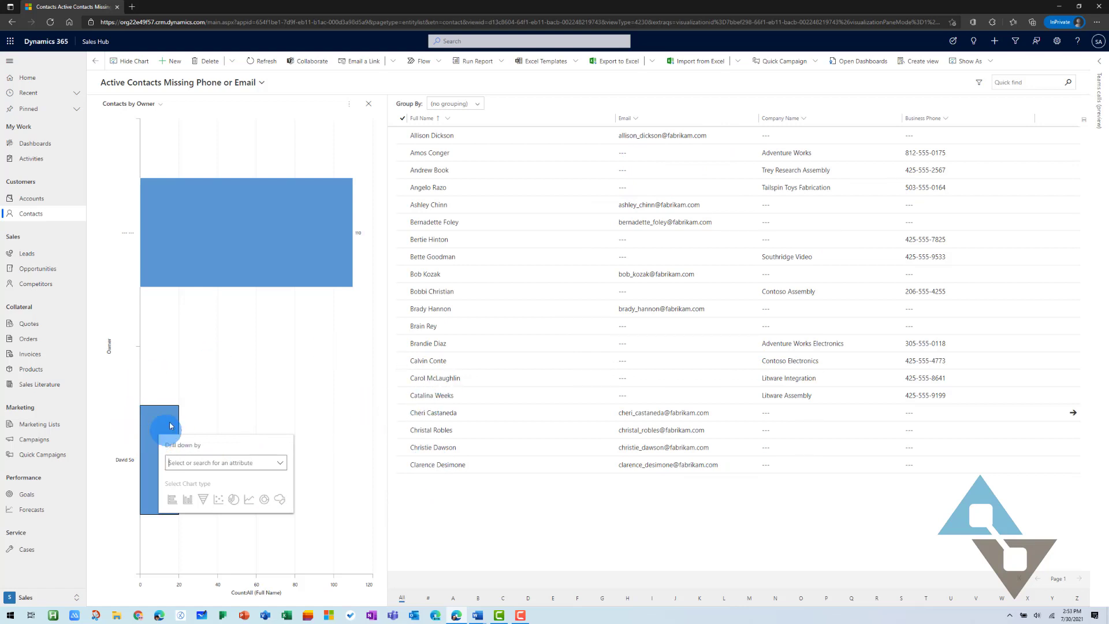
pyautogui.click(25, 78)
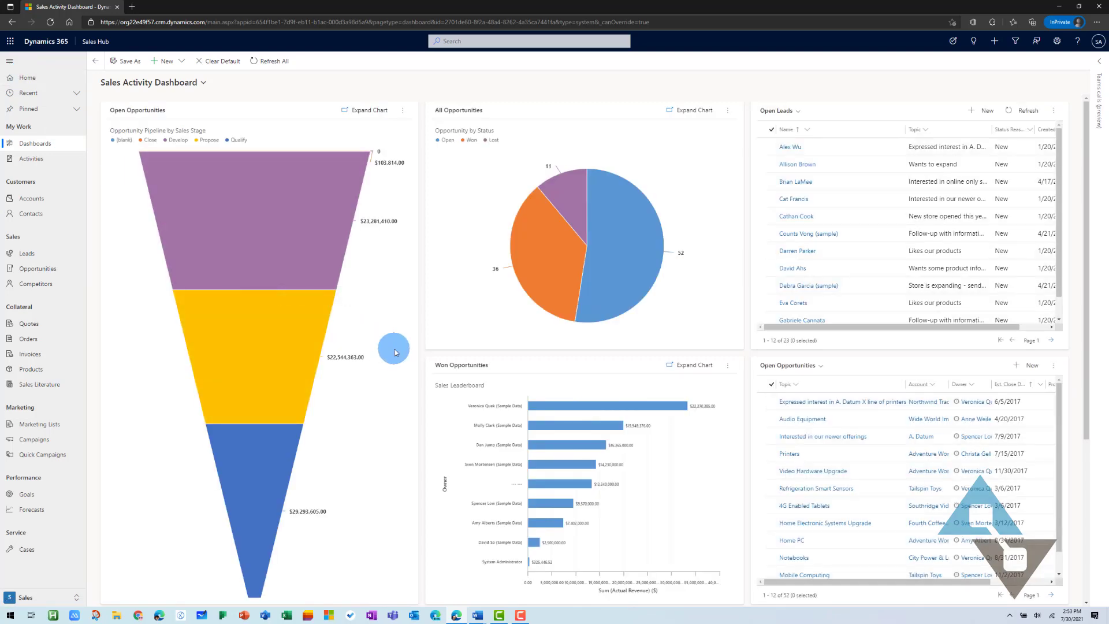
# Go to the My Active Contacts list of 15 sample contacts
pyautogui.moveTo(229, 406)
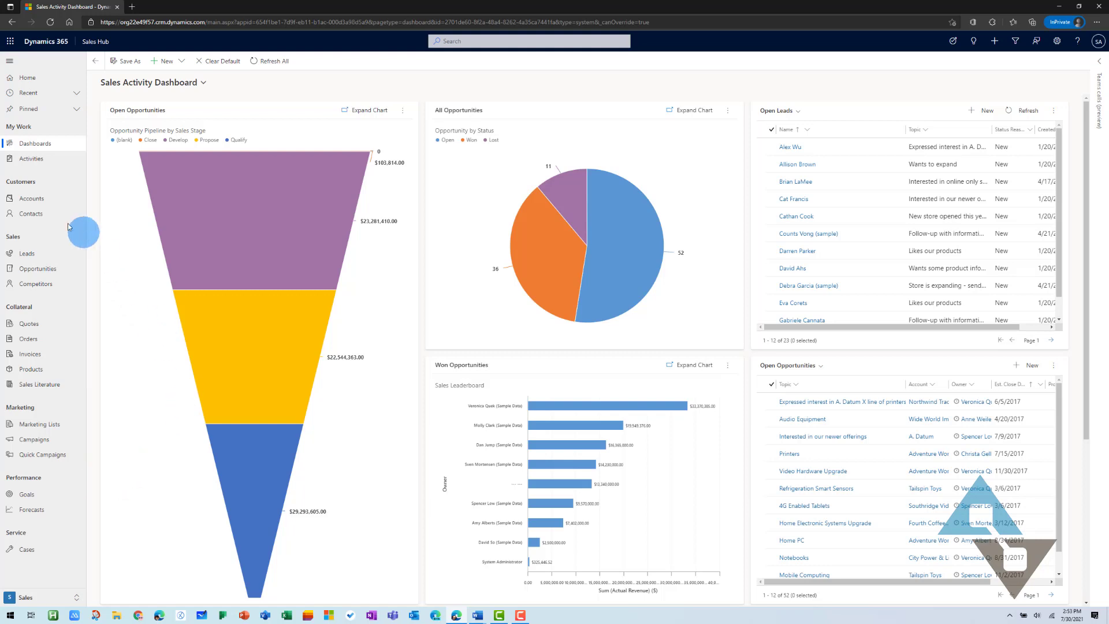
pyautogui.click(33, 215)
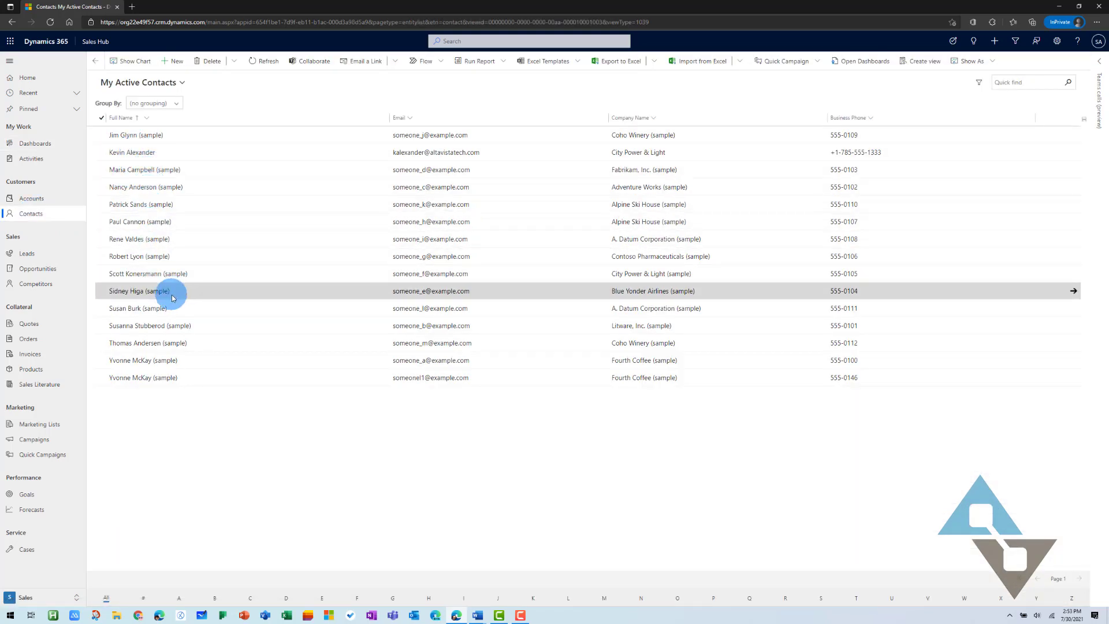
# Open a sample A. Datum Corporation contact's record and click into its Account Name field
pyautogui.click(143, 310)
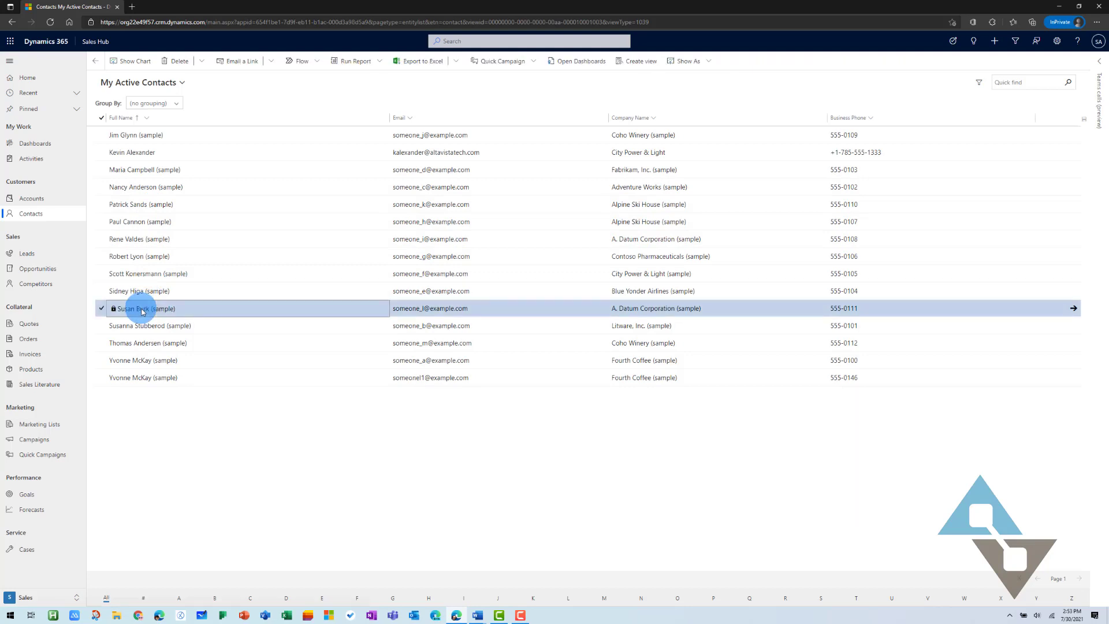
pyautogui.click(143, 311)
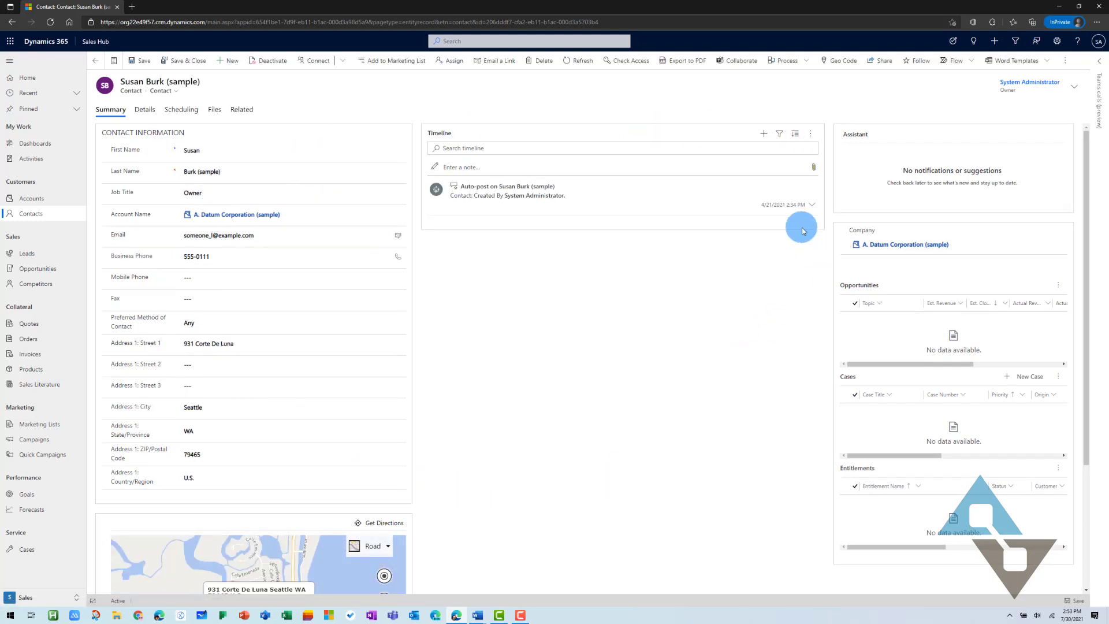
pyautogui.click(220, 215)
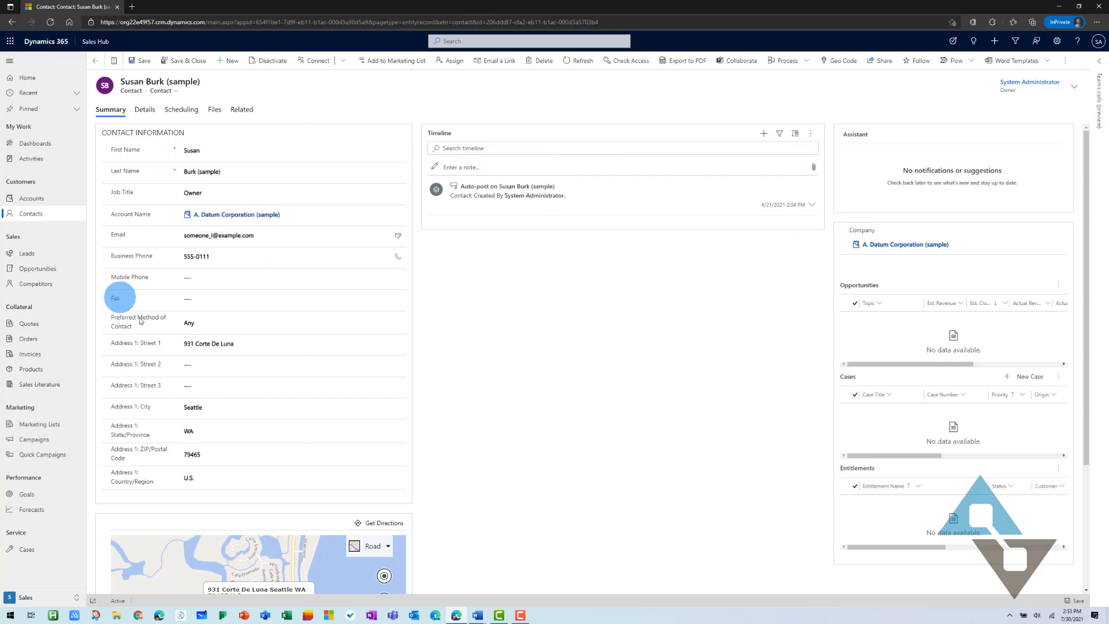